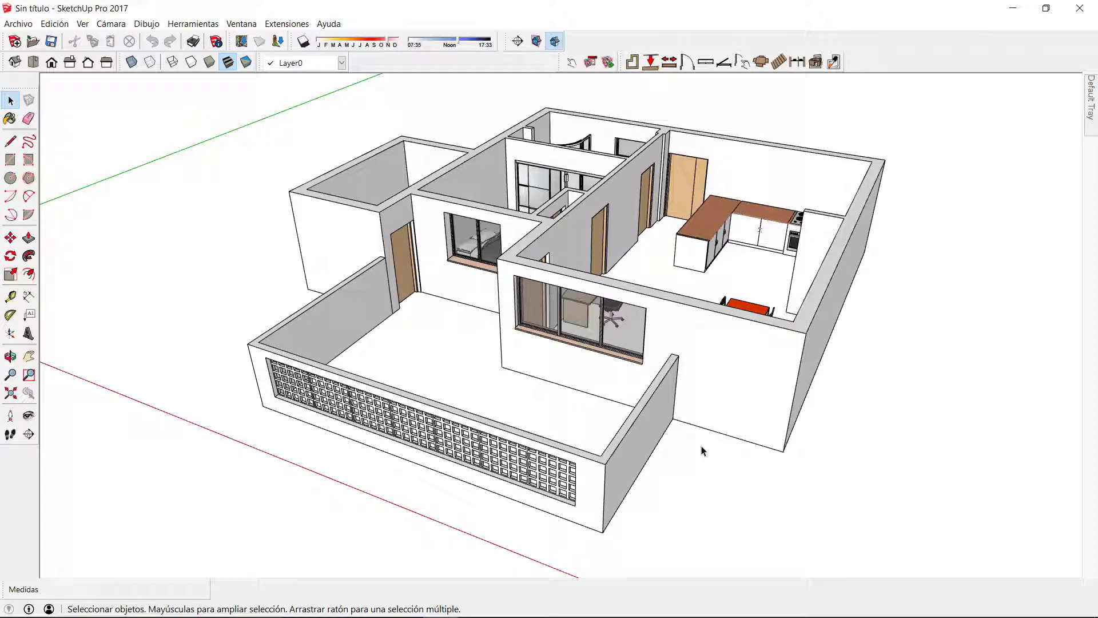
Select the main house group and enter it for editing, leaving the balcony wall outside
left_click(592, 280)
double_click(591, 280)
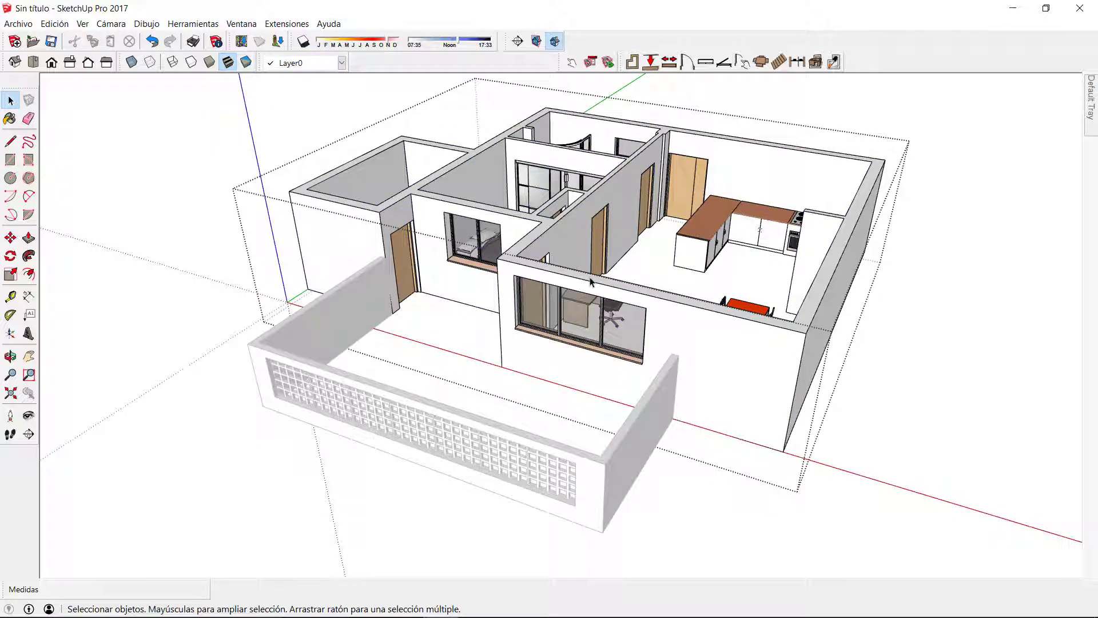
Copy the wall-top face with Edición > Copiar and exit the group
double_click(533, 241)
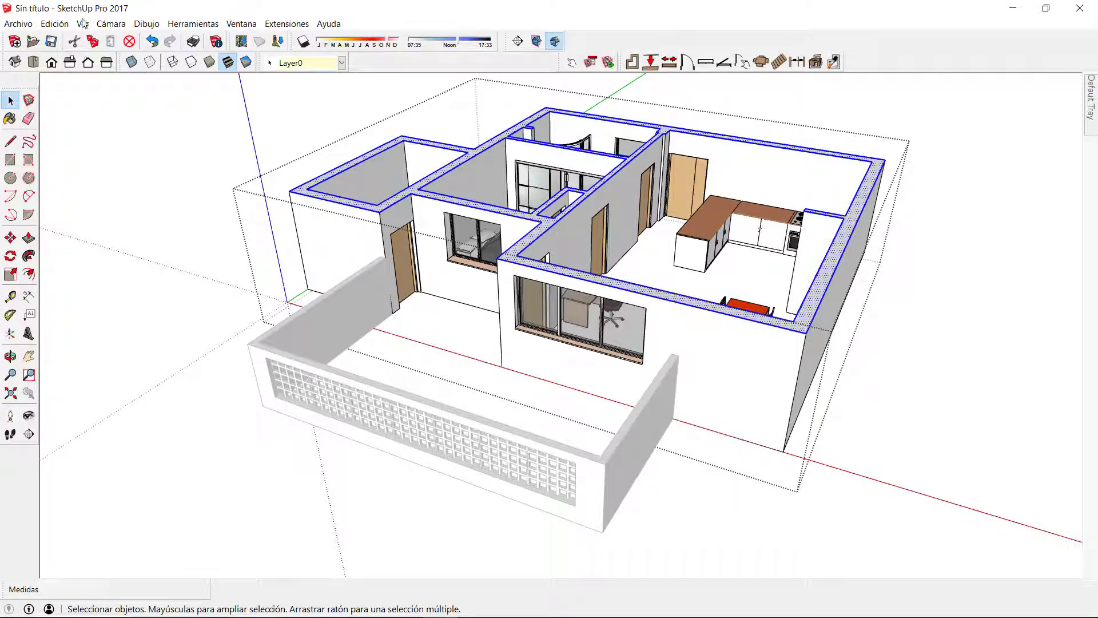
left_click(57, 24)
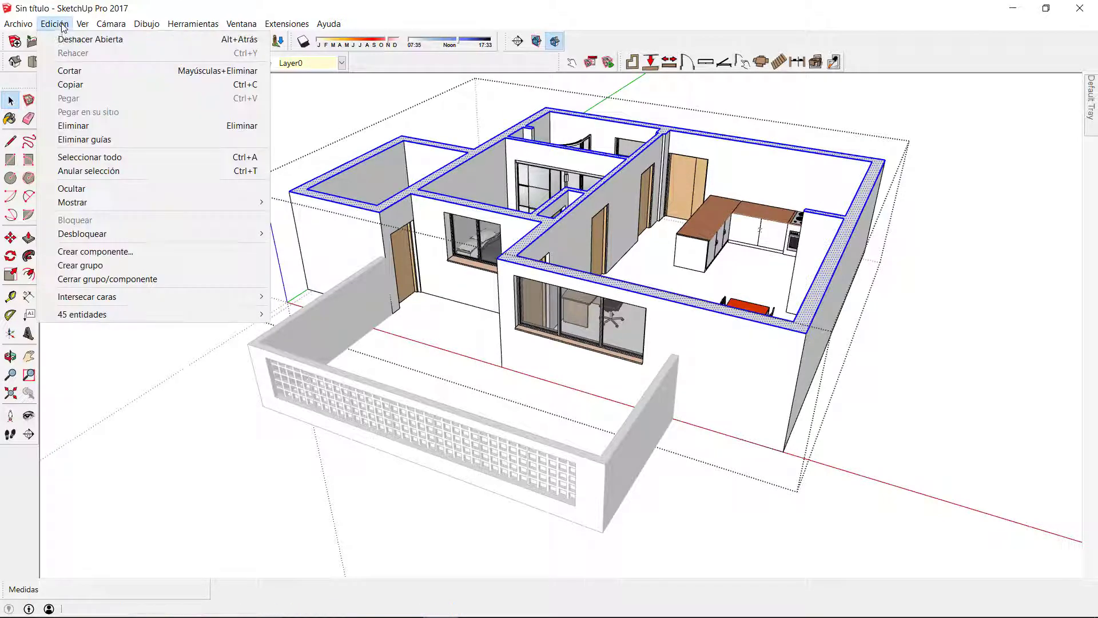
left_click(63, 86)
left_click(908, 311)
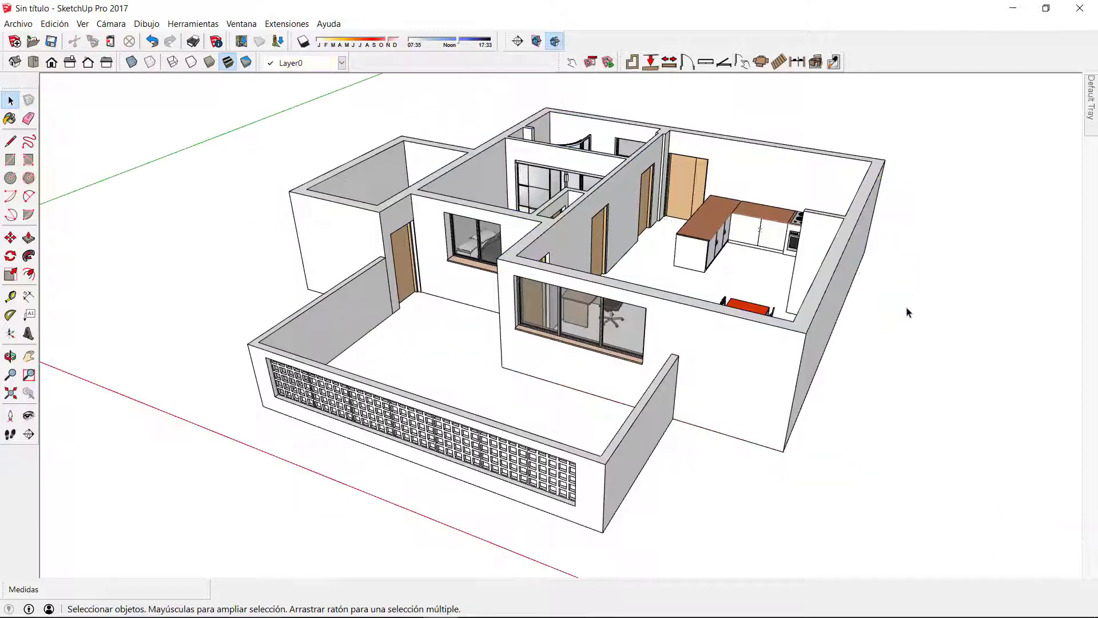
Paste the copied wall-top plan on the empty ground right of the house
middle_click_drag(887, 341, 442, 233)
scroll(695, 319, "down", 3)
left_click(54, 24)
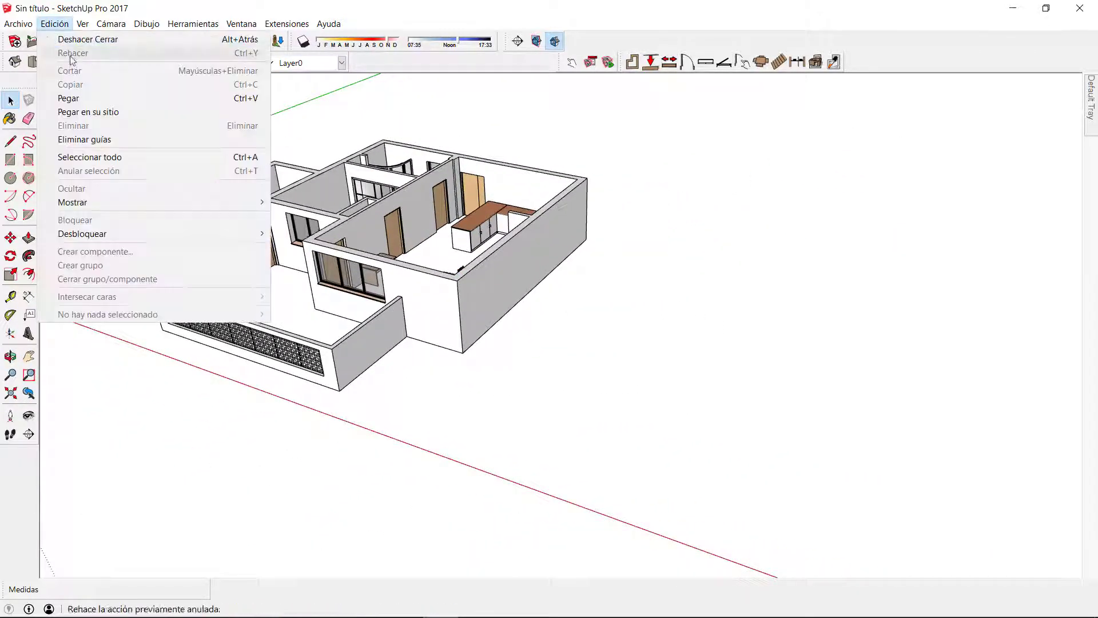
left_click(69, 98)
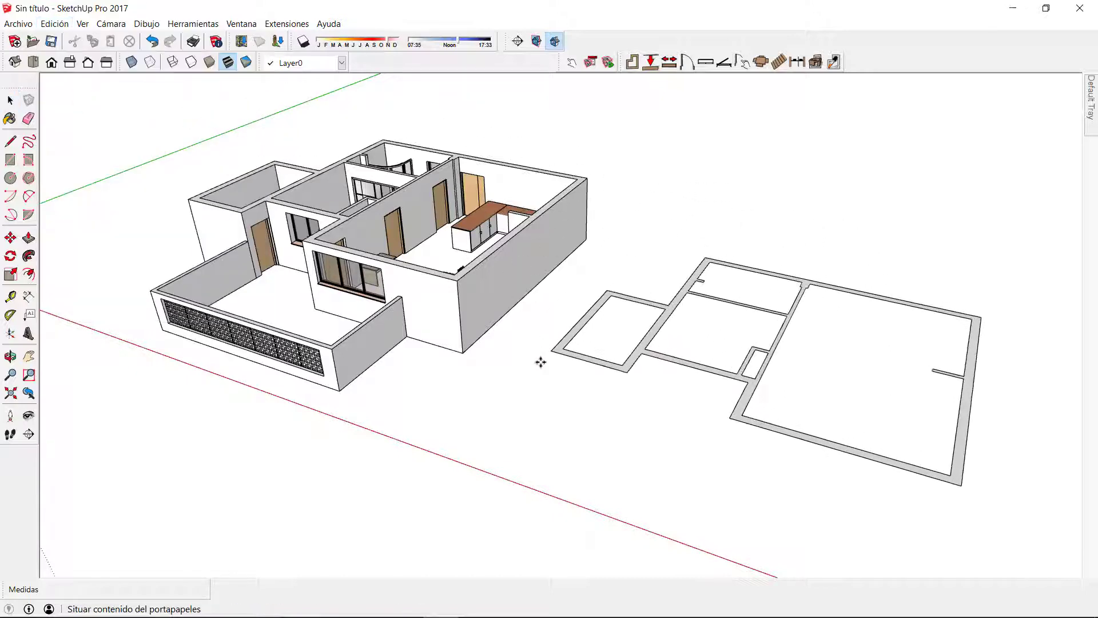
left_click(594, 354)
scroll(632, 374, "up", 3)
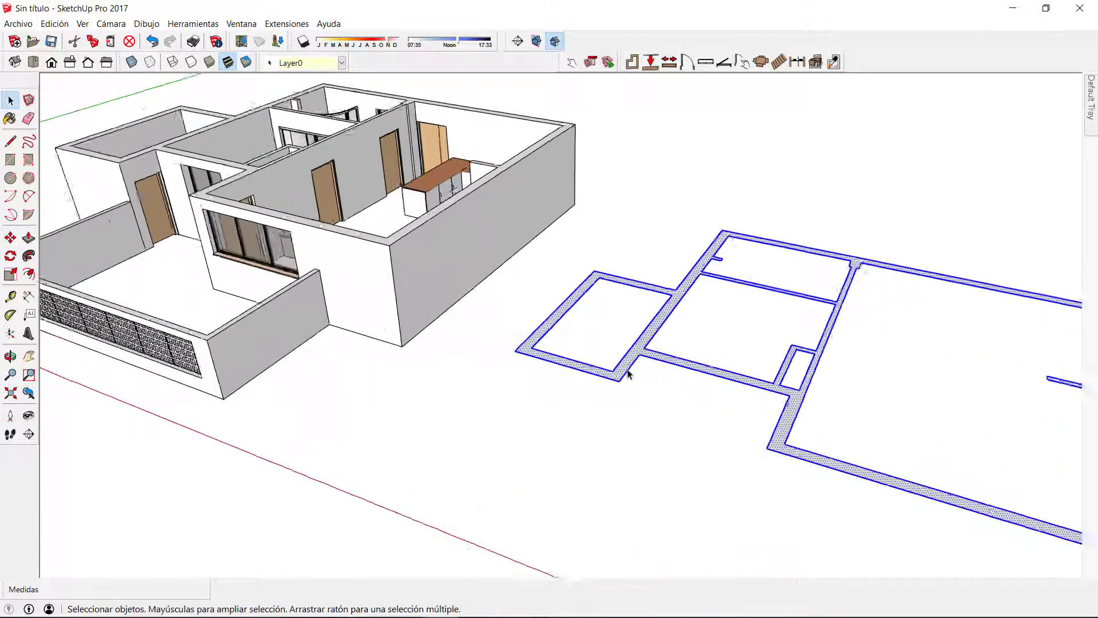
scroll(631, 370, "up", 2)
middle_click_drag(631, 370, 478, 331)
scroll(478, 331, "down", 3)
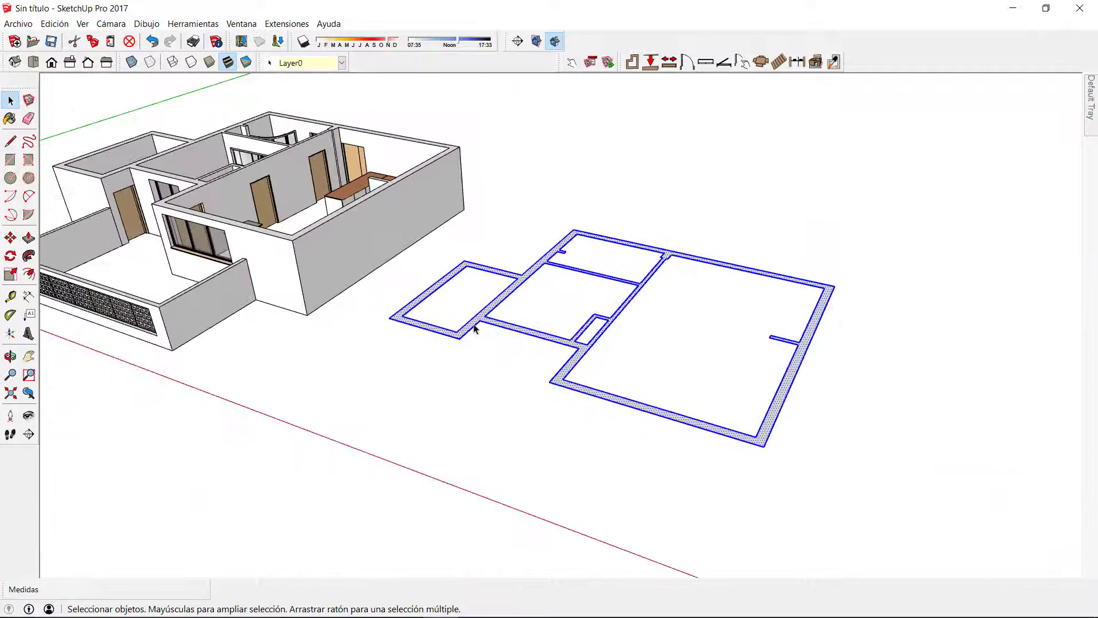
left_click(472, 324)
scroll(473, 325, "up", 2)
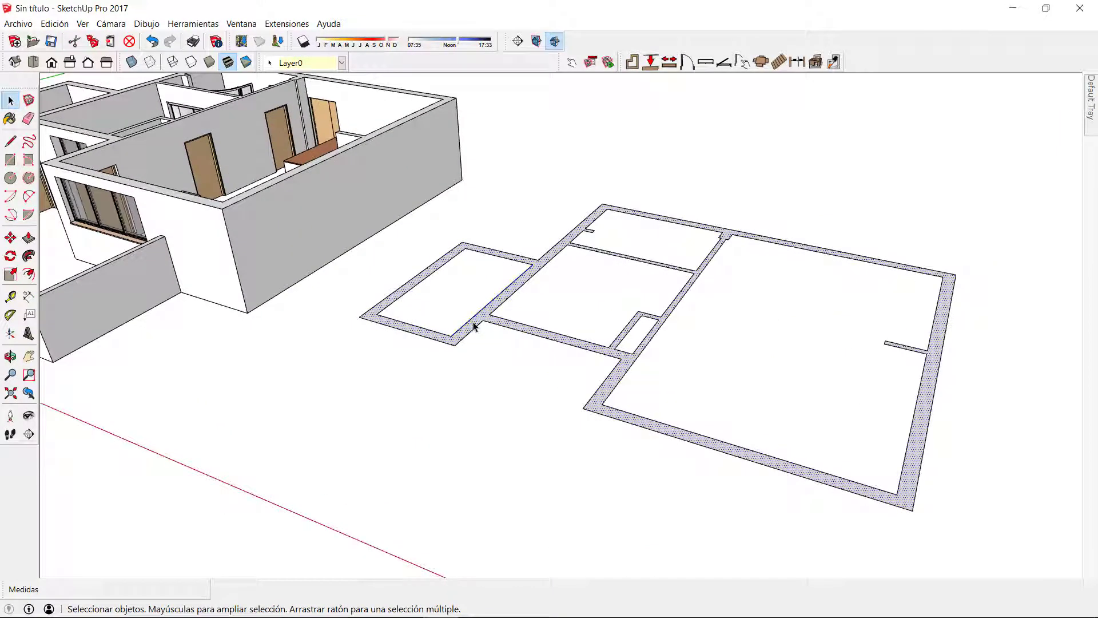
Erase the pasted plan's wall faces with Borrar, then move its outer outline 10 along green
right_click(473, 325)
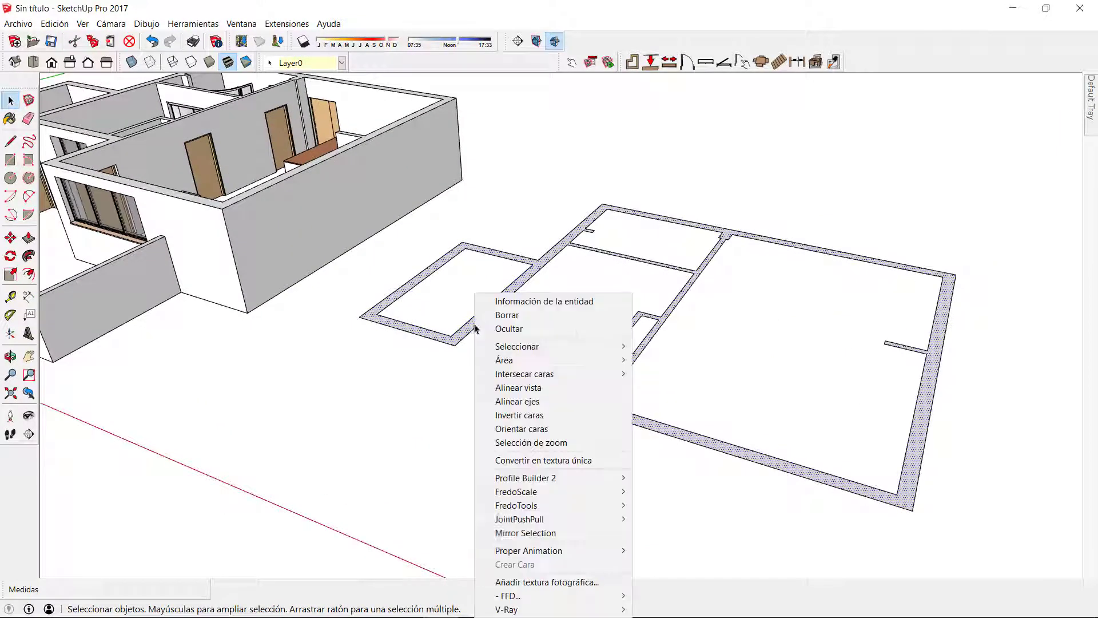
left_click(502, 315)
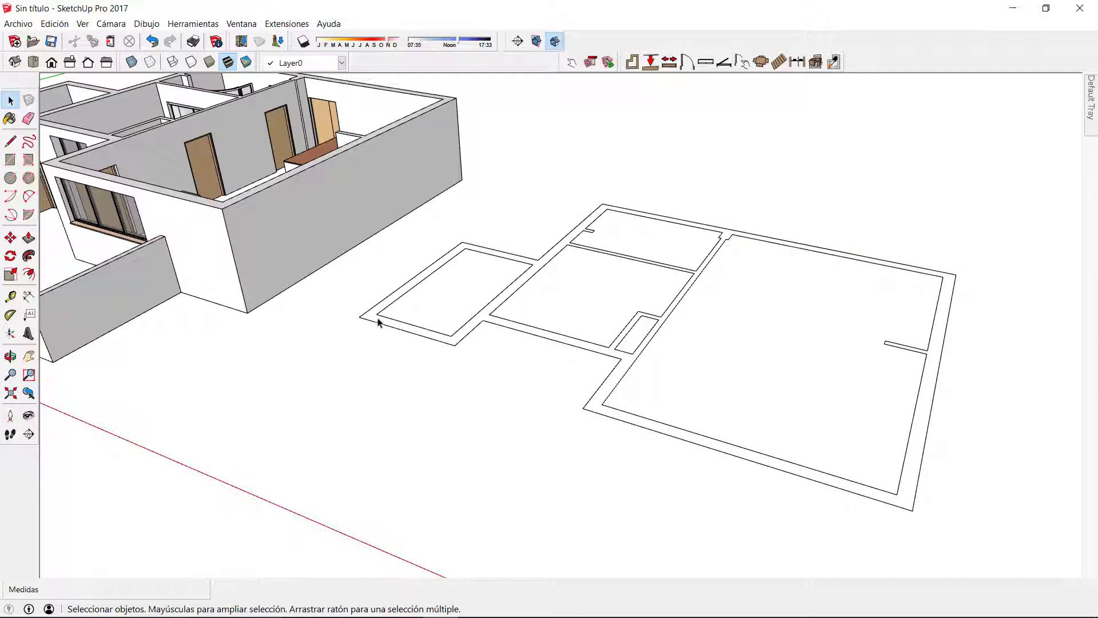
triple_click(374, 322)
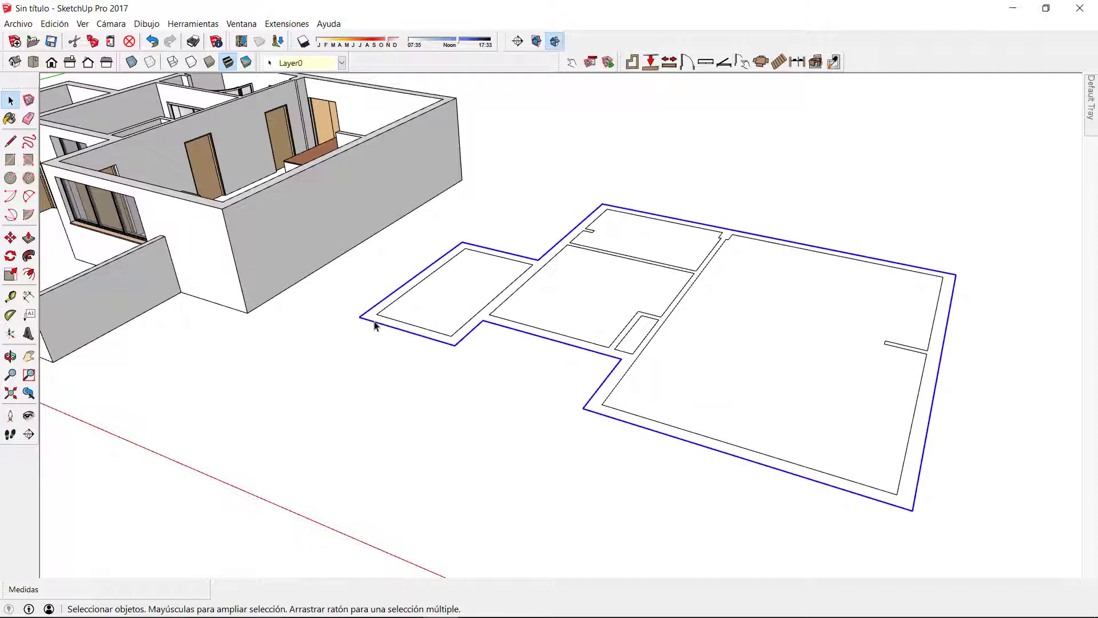
key("m")
left_click(455, 345)
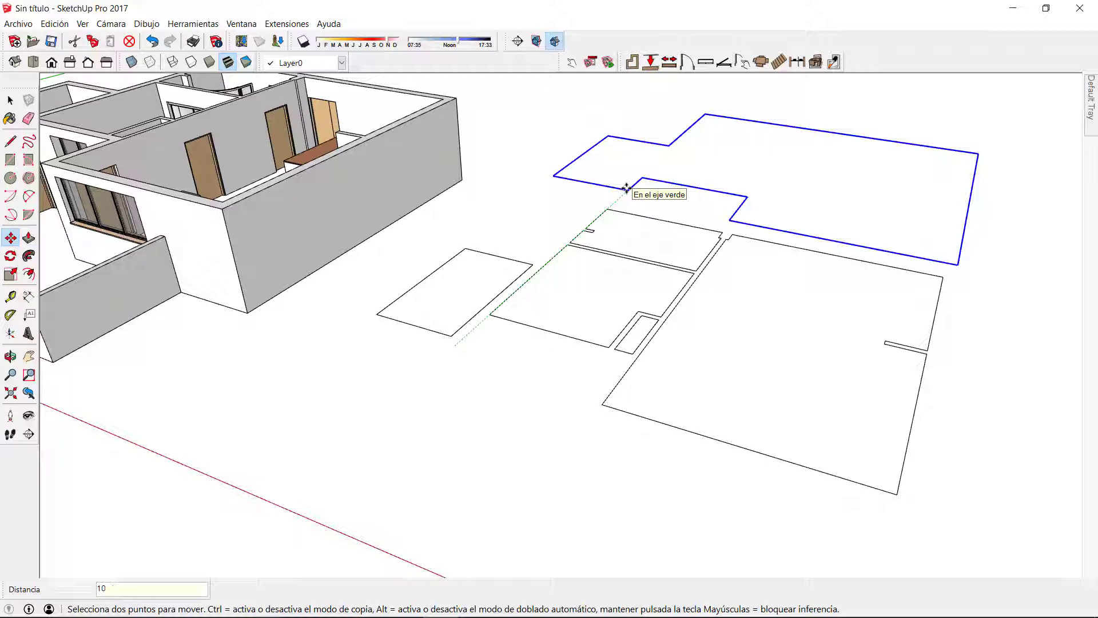
key("Return")
Draw a line across the outline's open corner to close it into a face
key("space")
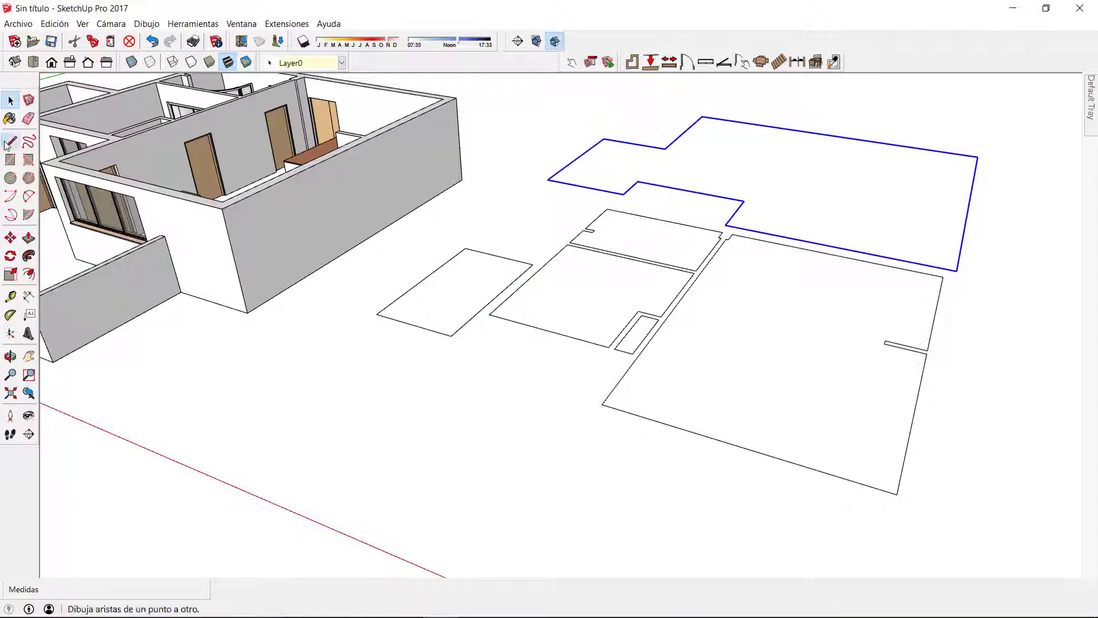
left_click(9, 142)
left_click(603, 138)
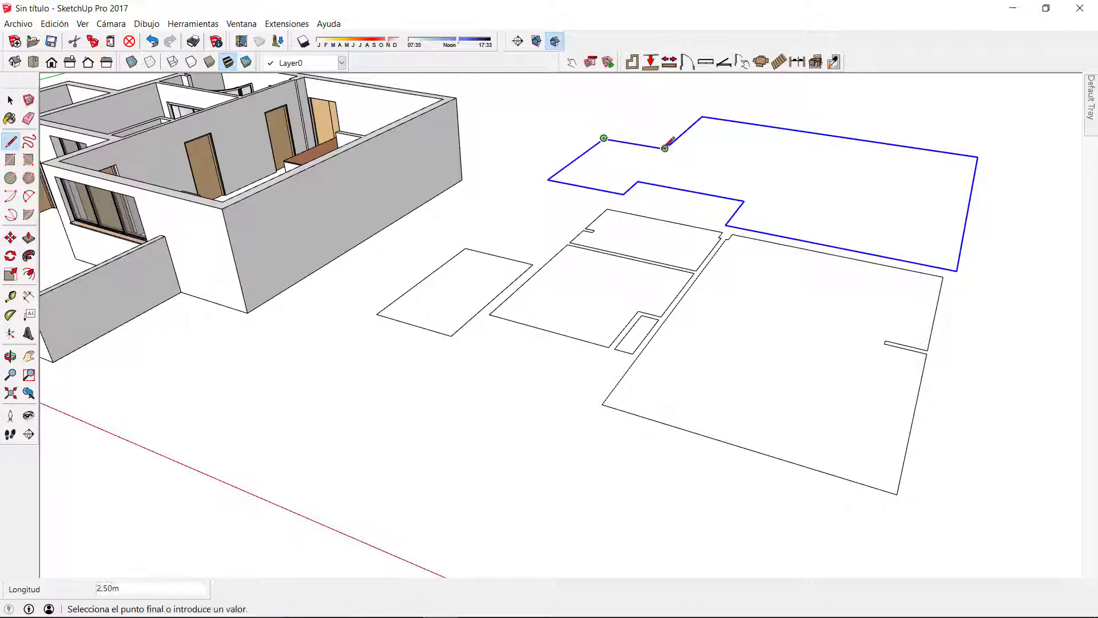
left_click(665, 149)
Push/Pull the new face up 0,10 into a slab
key("space")
key("p")
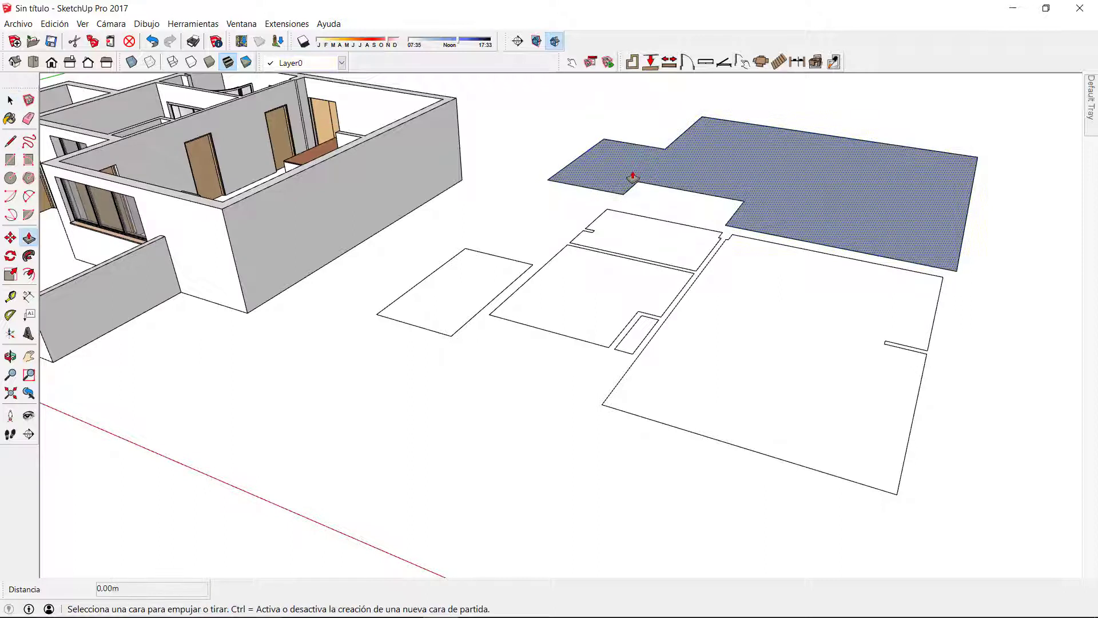
left_click(633, 178)
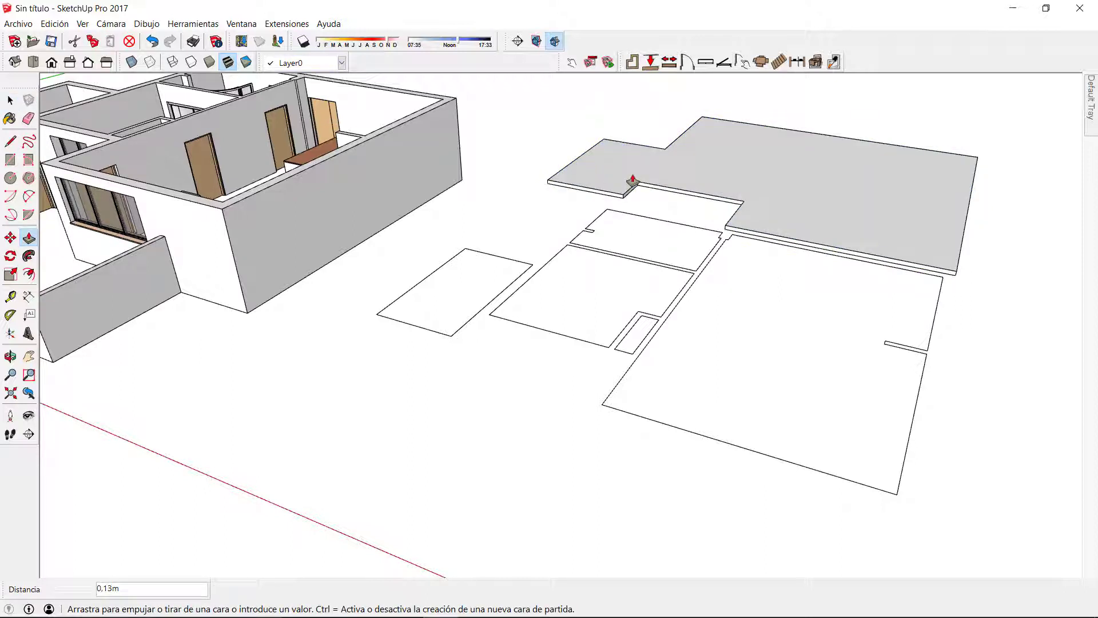
type("0,10")
key("Return")
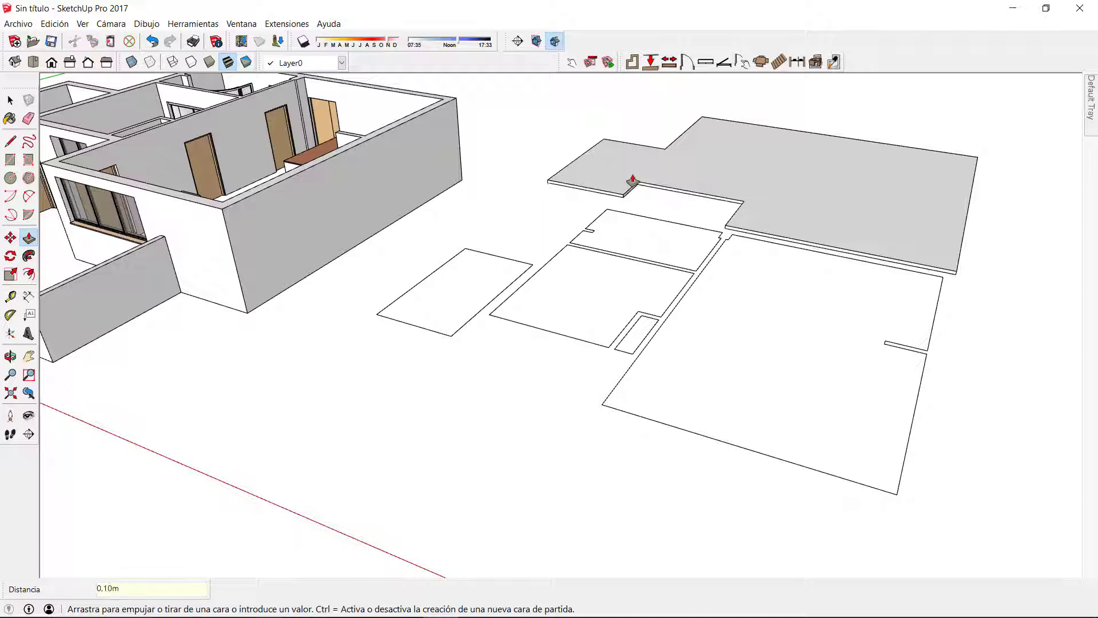
key("space")
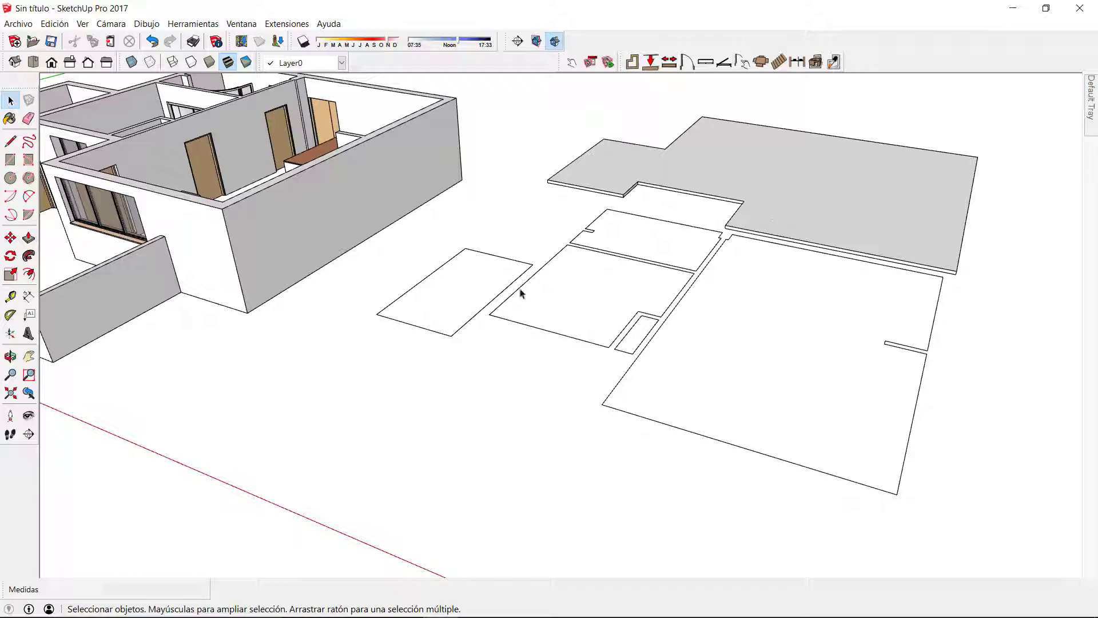
Move the slab 10 along the green axis
middle_click_drag(939, 264, 831, 248)
double_click(821, 219)
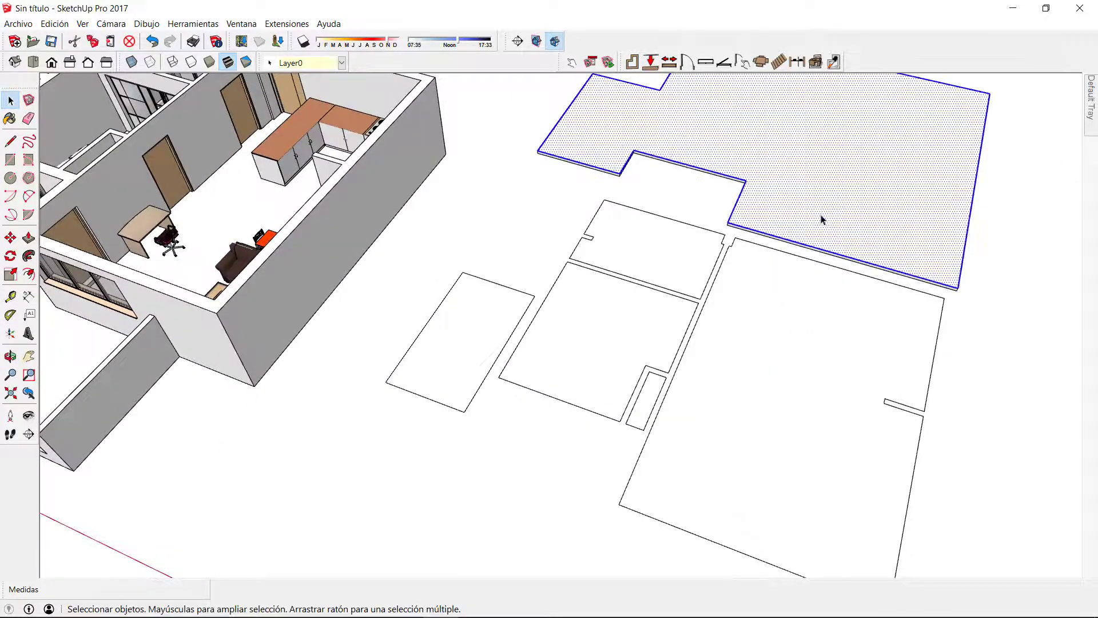
key("m")
left_click(878, 227)
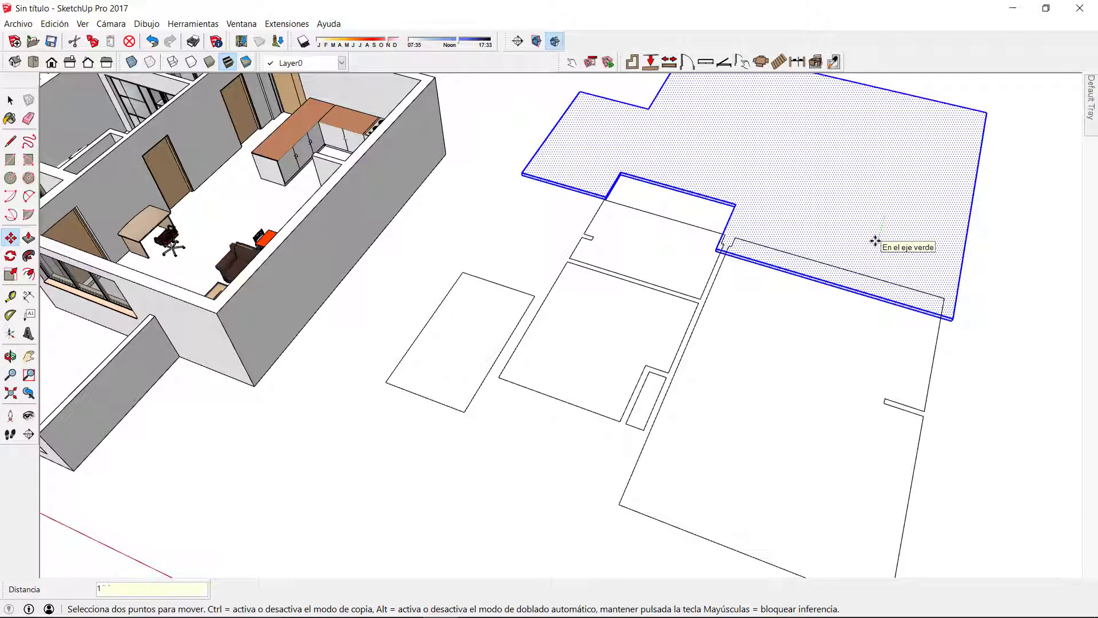
type("10")
key("Return")
key("space")
Draw lines across the door gaps of the middle, top, big right rooms and closet
left_click(768, 315)
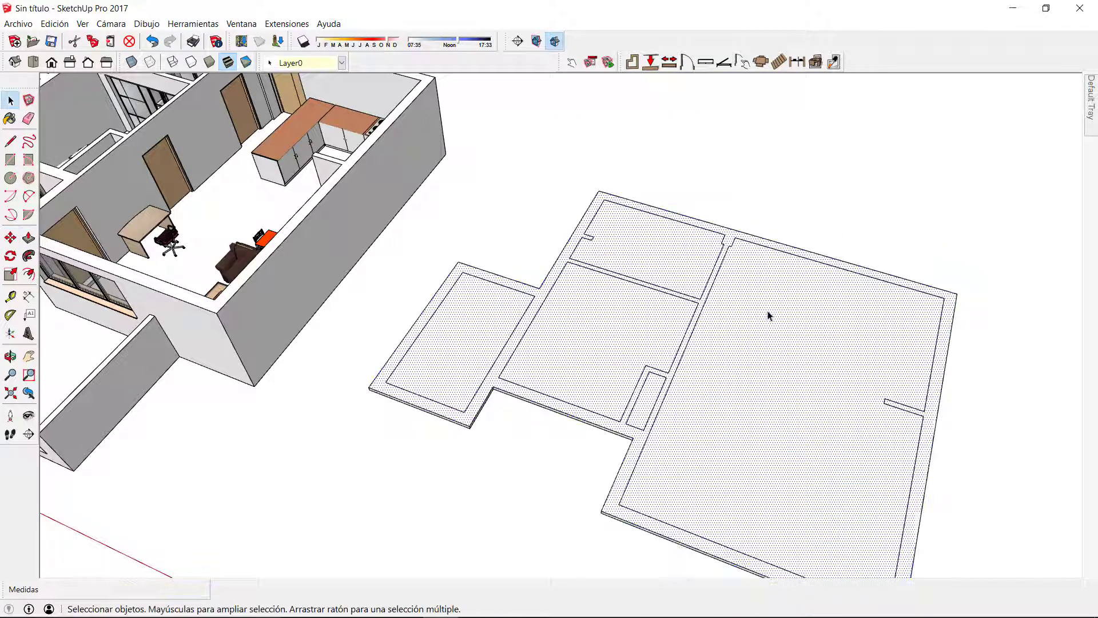
key("l")
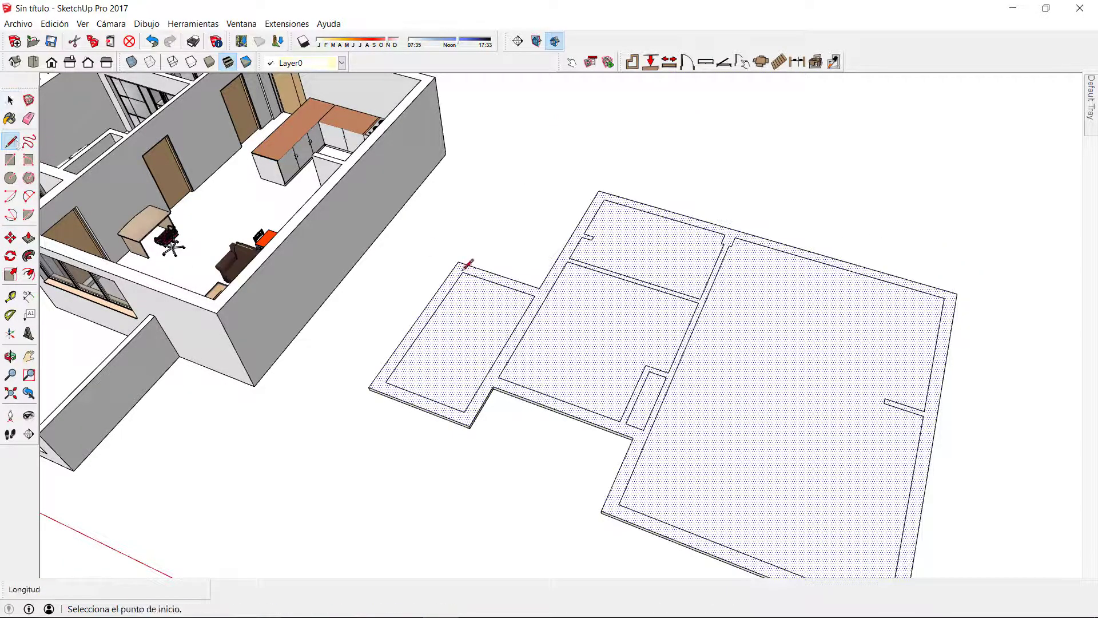
left_click(464, 271)
left_click(480, 272)
left_click(568, 262)
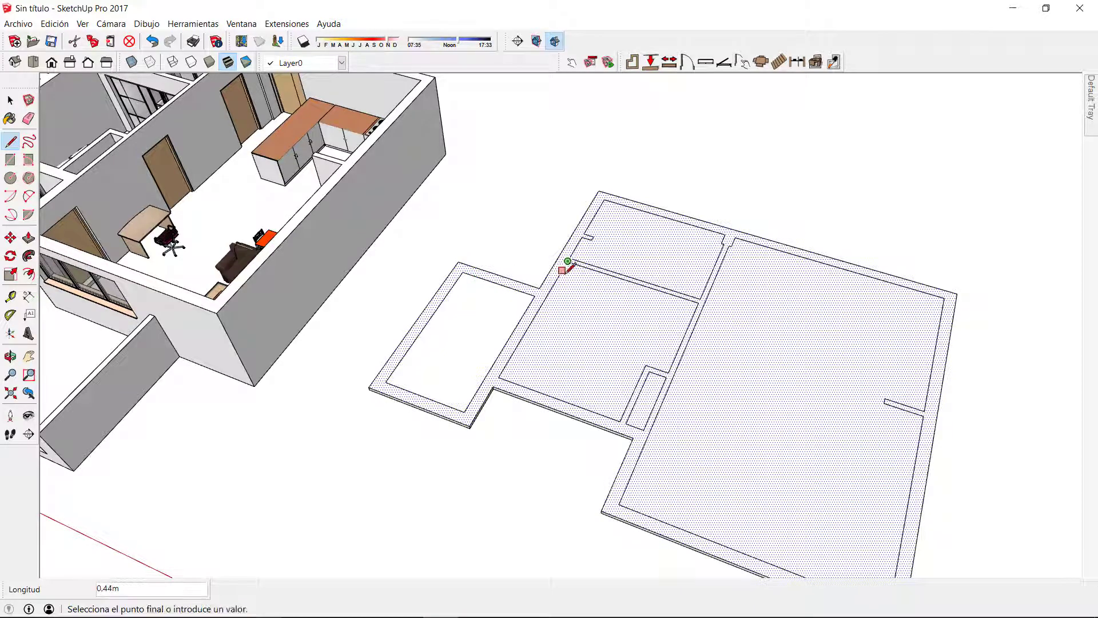
left_click(578, 246)
left_click(582, 237)
left_click(592, 239)
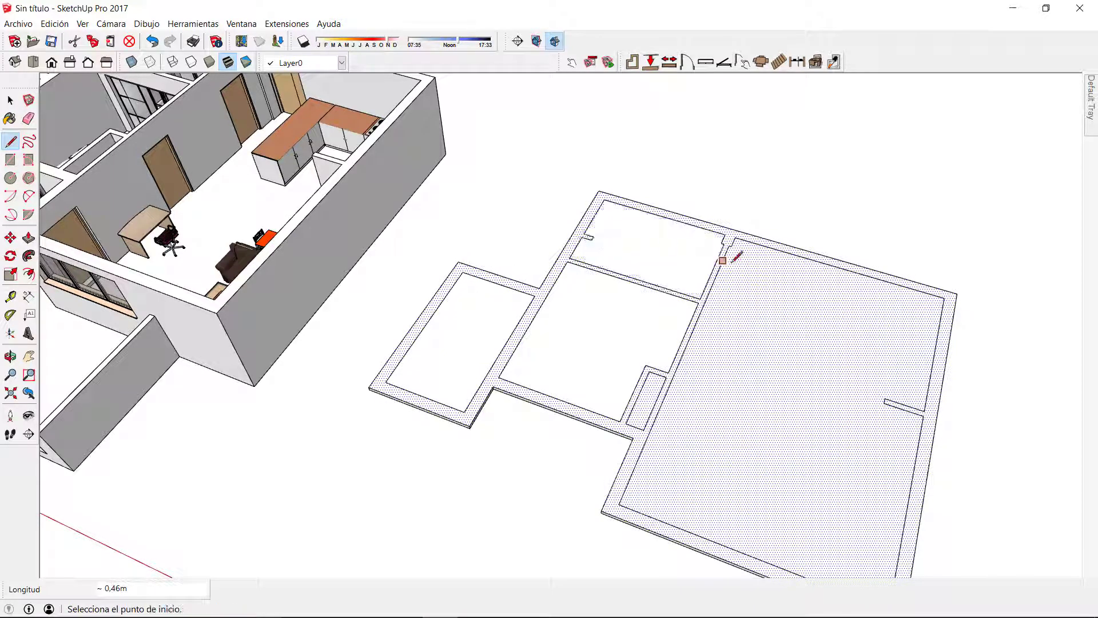
left_click(715, 277)
left_click(711, 288)
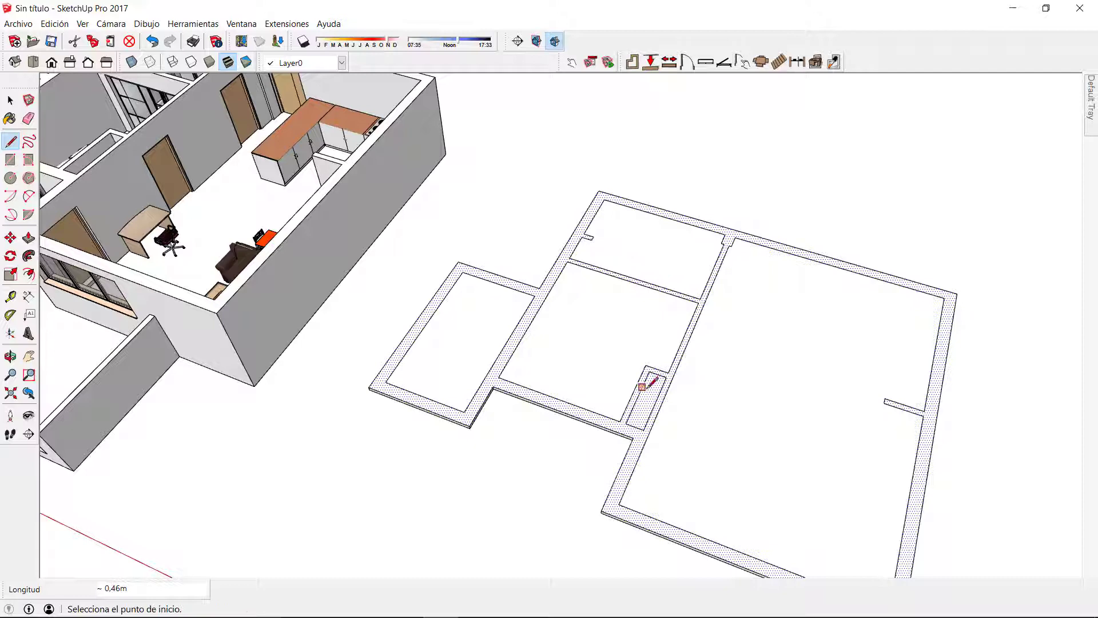
left_click(642, 387)
left_click(643, 380)
key("space")
Check that the middle, big right and left small rooms are now separate floor faces
middle_click_drag(749, 315, 714, 306)
left_click(566, 282)
left_click(701, 320)
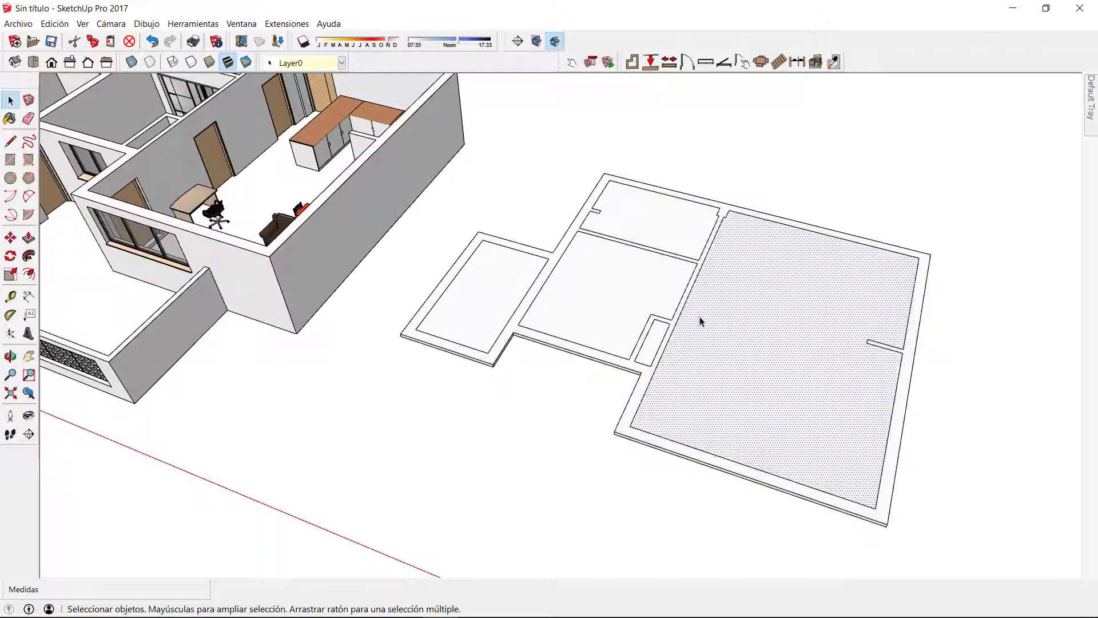
left_click(534, 326)
Select the whole floor plan and make it a group with Crear grupo
left_click(495, 314)
middle_click_drag(495, 314, 584, 301)
triple_click(584, 300)
right_click(584, 300)
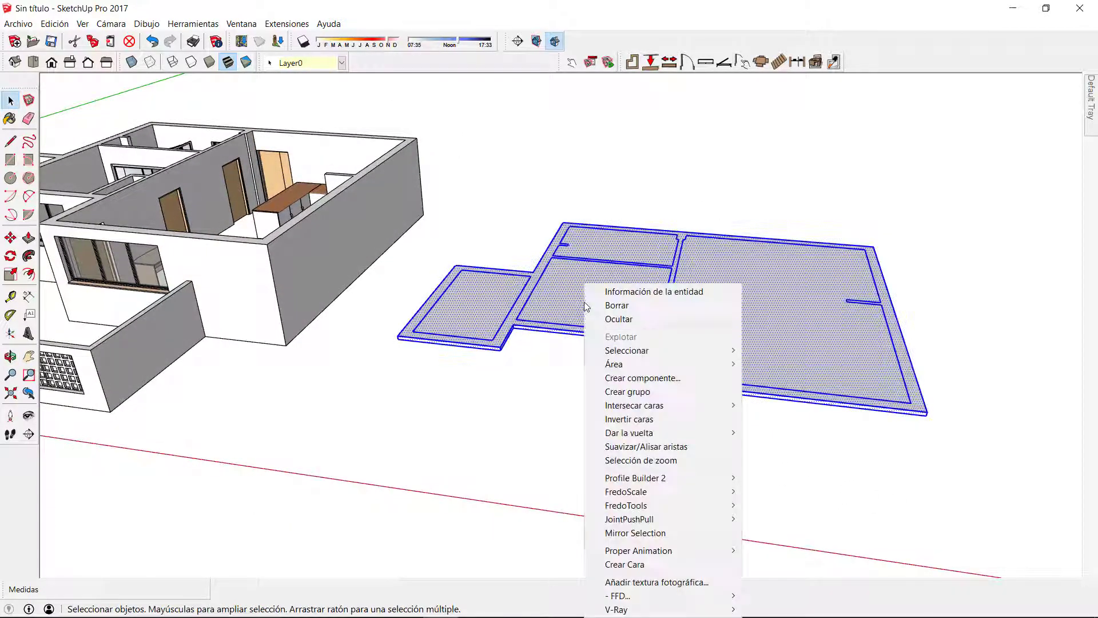
left_click(627, 392)
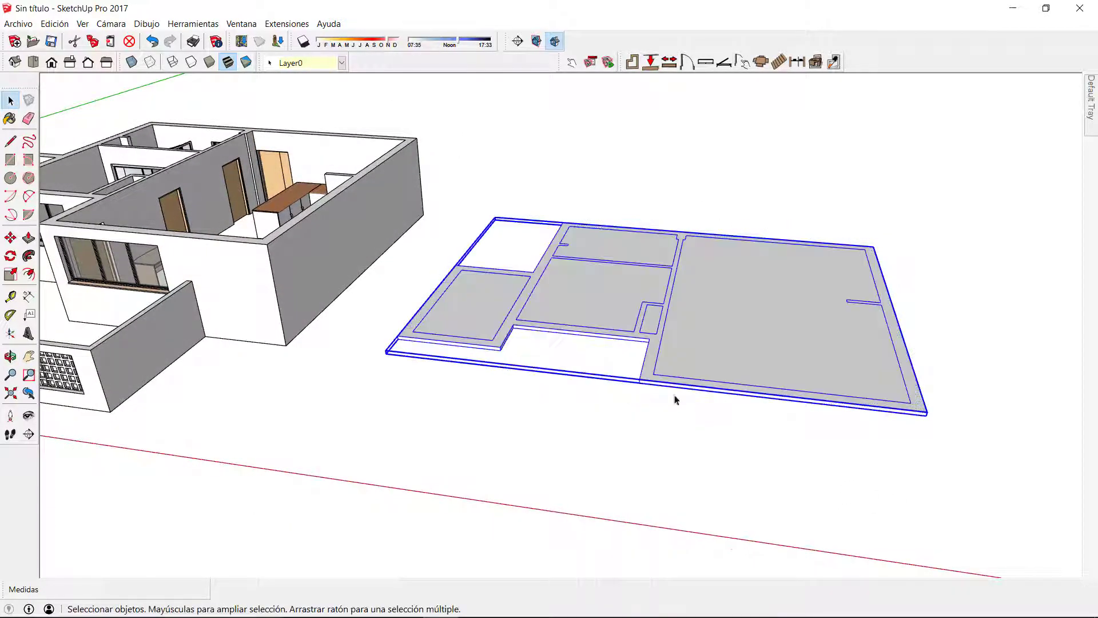
Move the floor plan group so its corner snaps to the house corner
key("m")
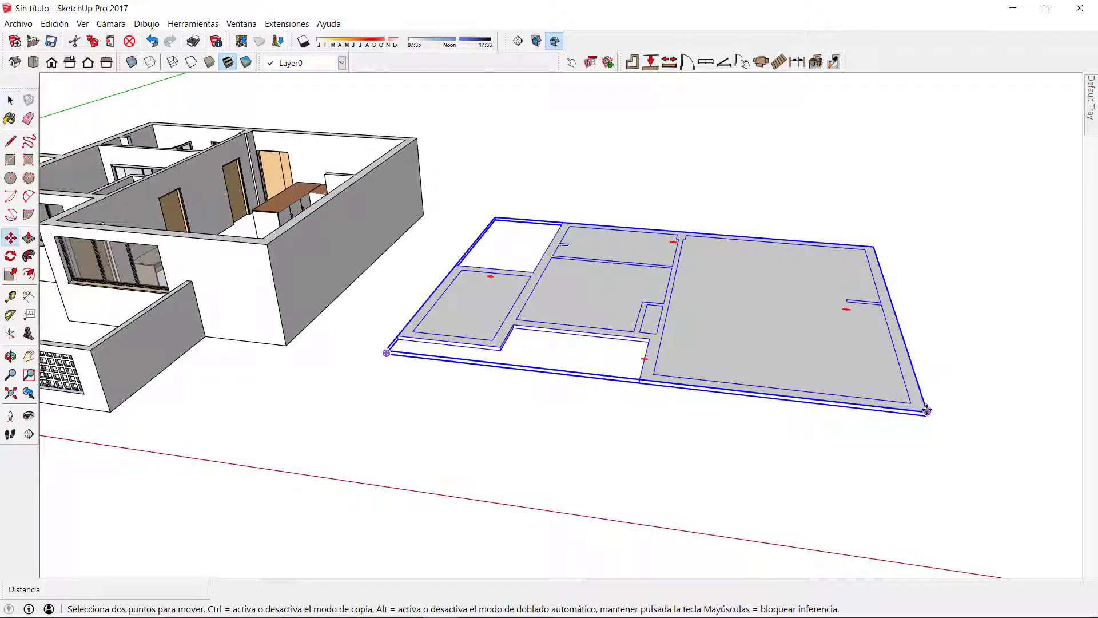
left_click(927, 413)
left_click(287, 345)
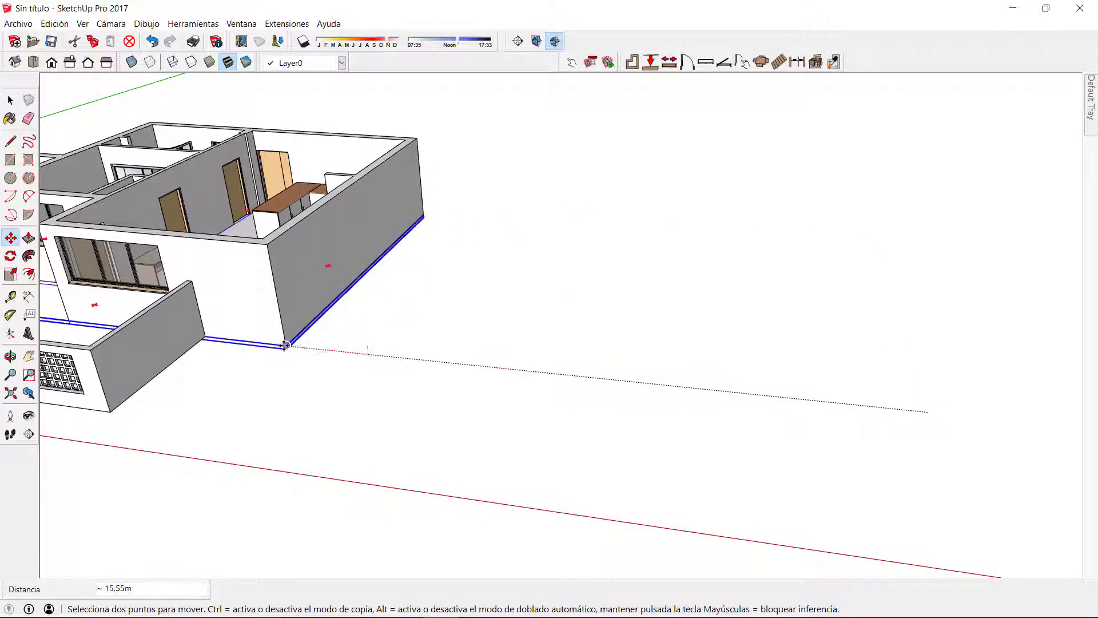
middle_click_drag(269, 262, 725, 377)
scroll(384, 441, "up", 3)
Copy the floor slab group 2,90 m up to roof height using Move with Ctrl
left_click(724, 379)
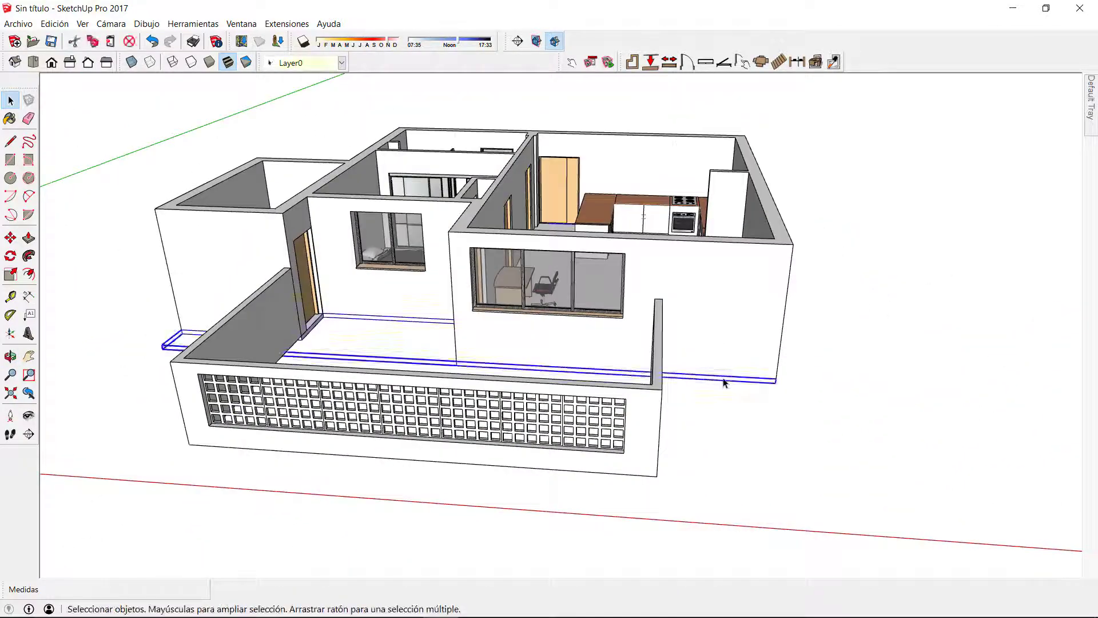
key("m")
left_click(773, 383)
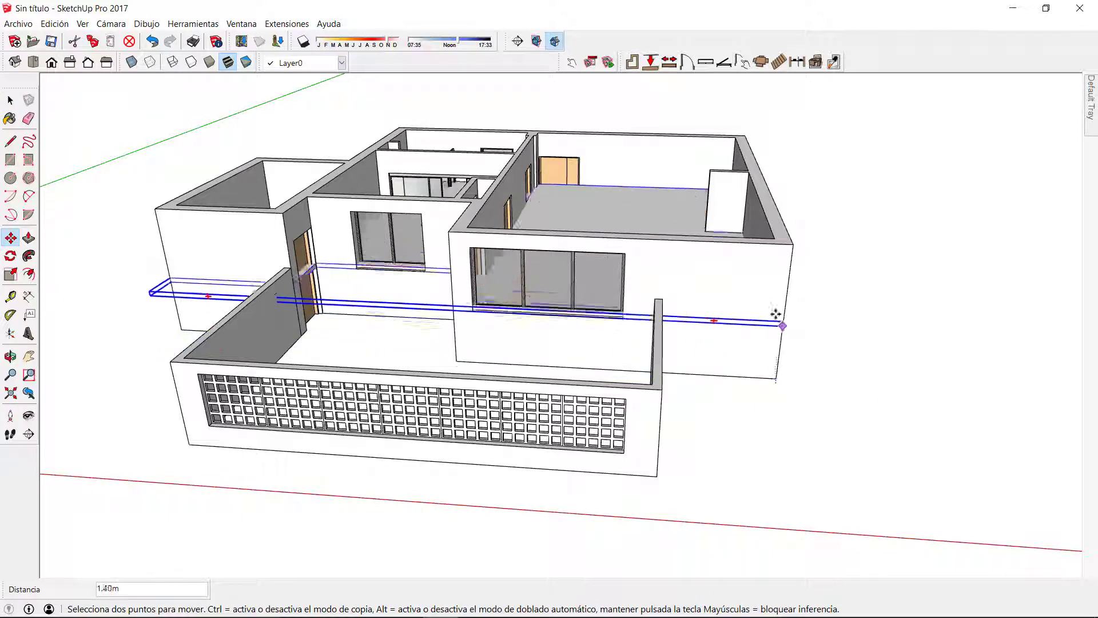
key("ctrl")
left_click(793, 243)
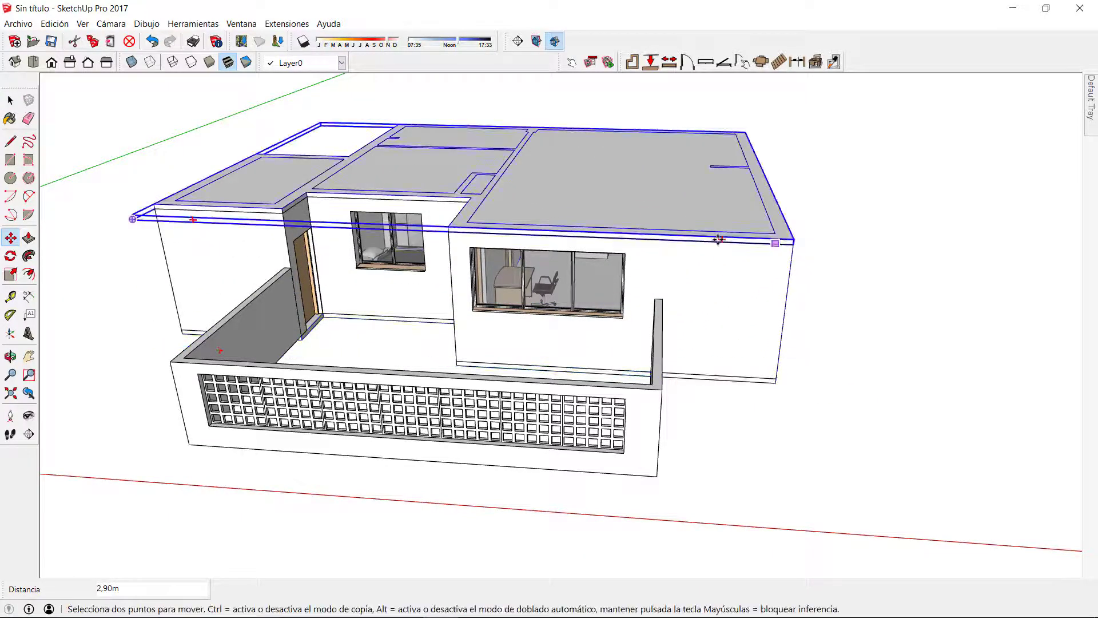
middle_click_drag(793, 244, 584, 191)
key("space")
scroll(583, 191, "up", 3)
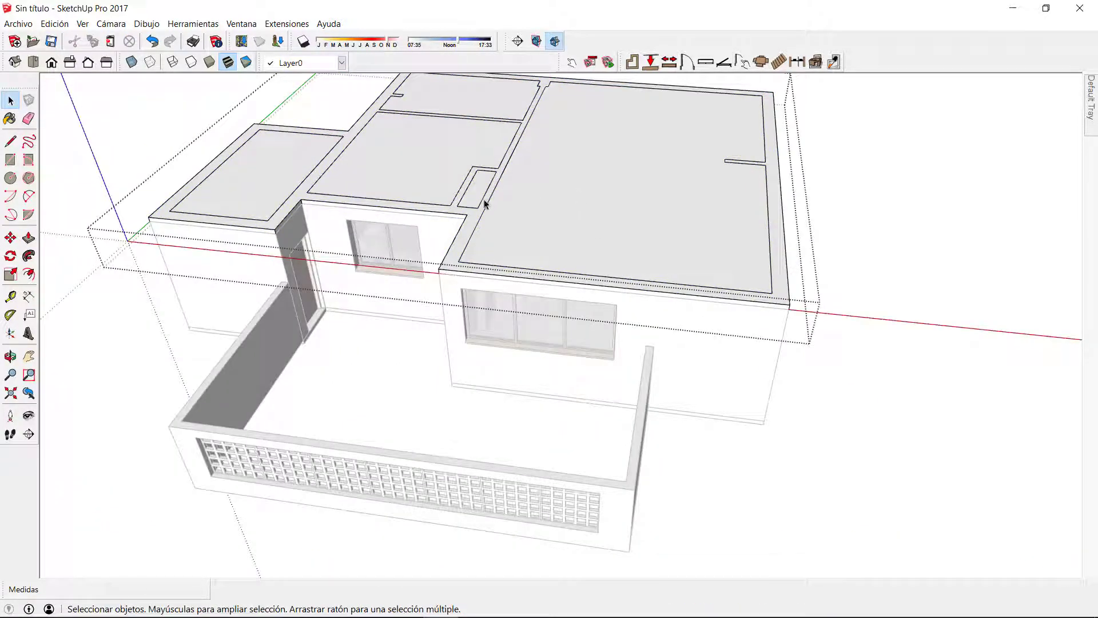
Delete the inner room faces and outlines on the copy, leaving one solid roof face
triple_click(518, 179)
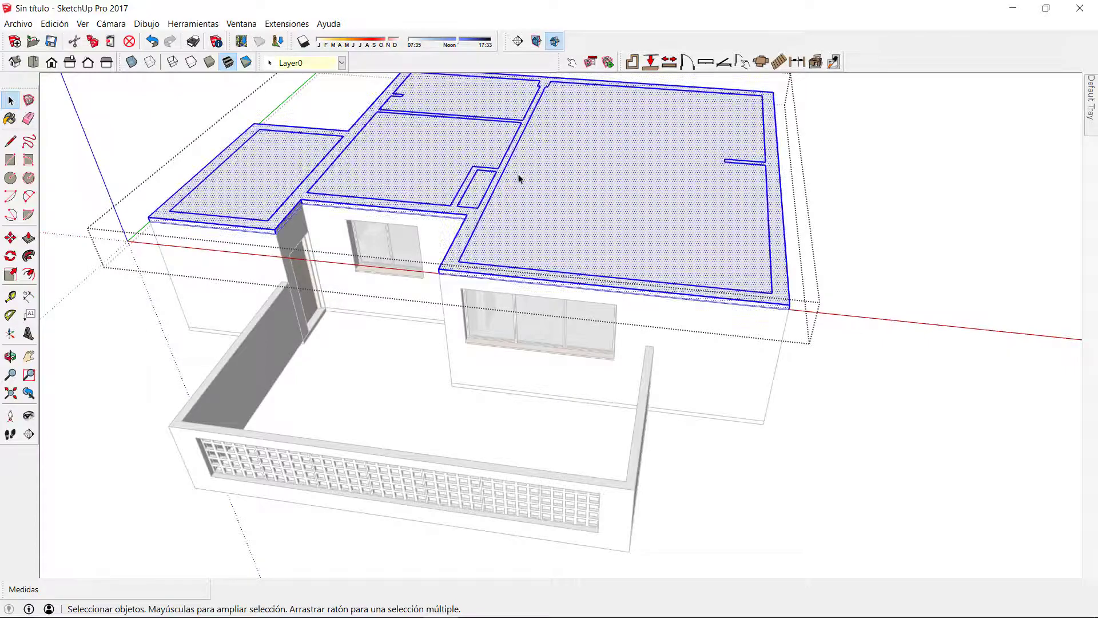
left_click(455, 261)
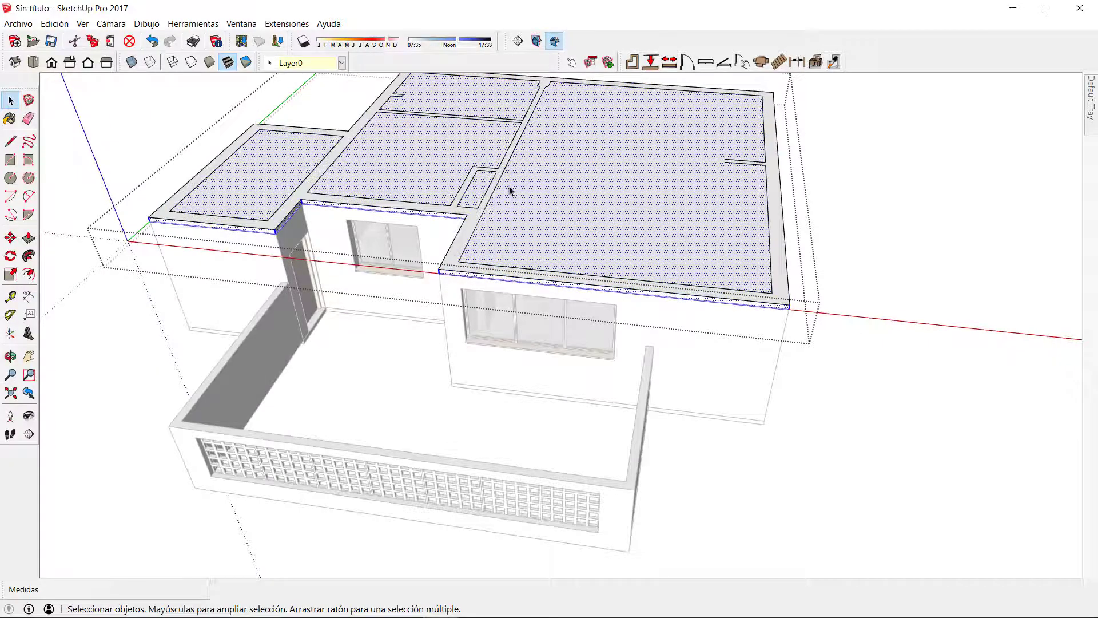
middle_click_drag(529, 194, 574, 193)
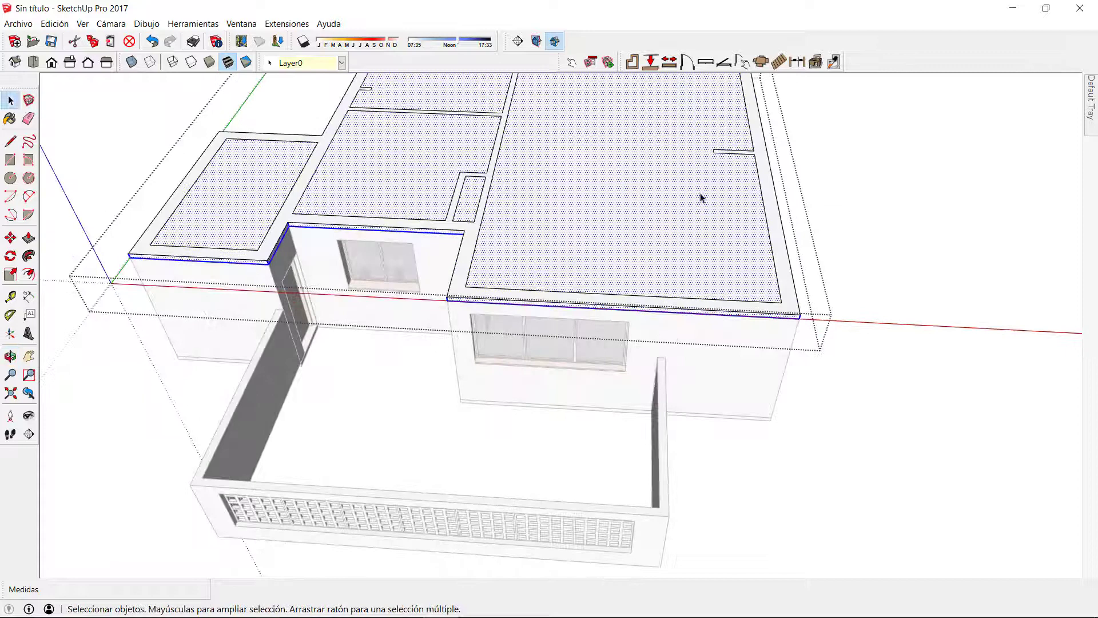
double_click(548, 162)
double_click(437, 147, "shift")
double_click(448, 100, "shift")
double_click(272, 183, "shift")
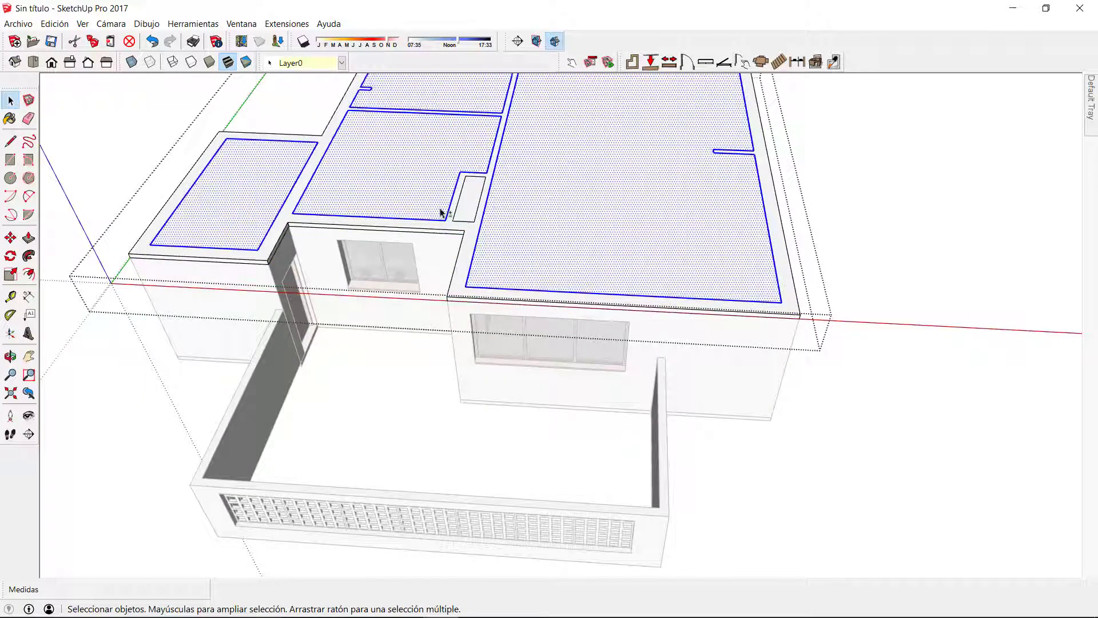
left_click(439, 147, "shift")
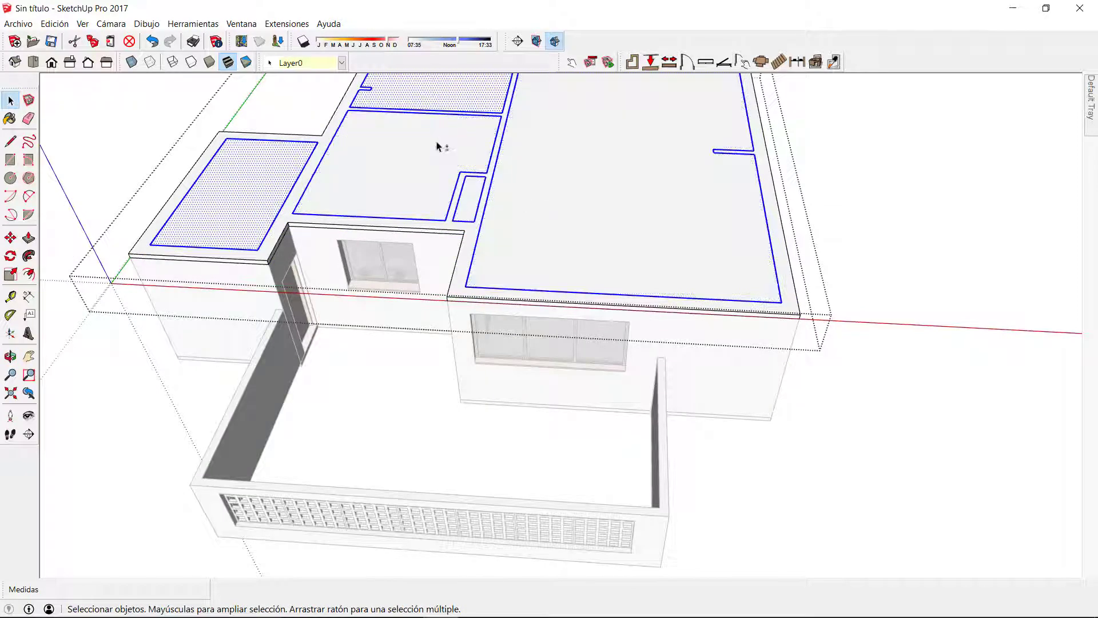
key("Delete")
middle_click_drag(465, 319, 703, 372)
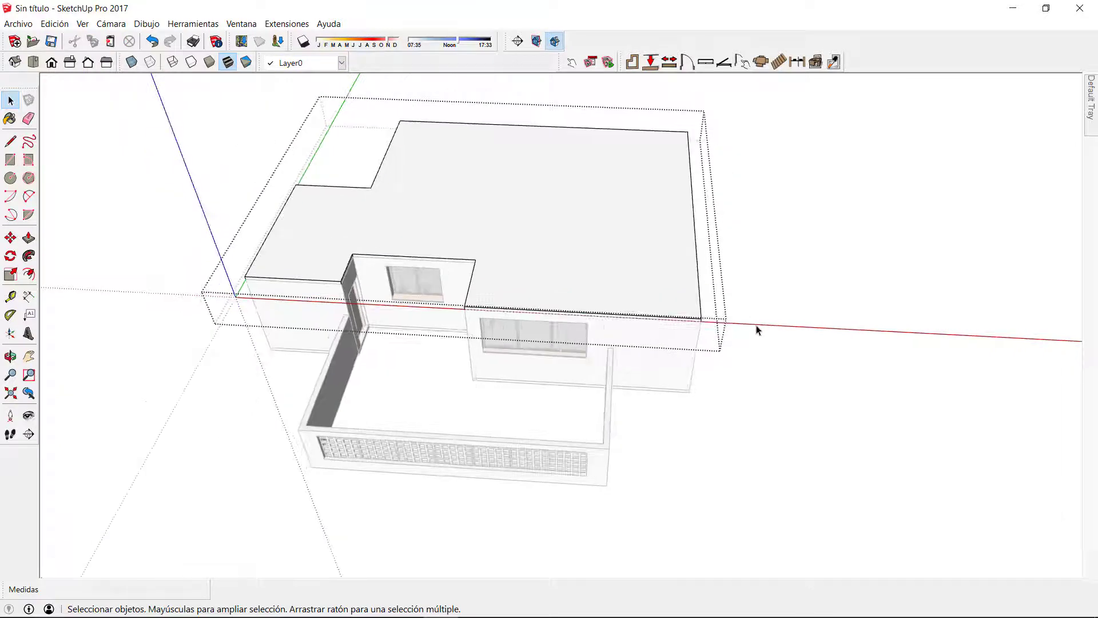
mouse_move(757, 330)
middle_mouse_down()
mouse_move(584, 188)
mouse_move(620, 236)
middle_mouse_up()
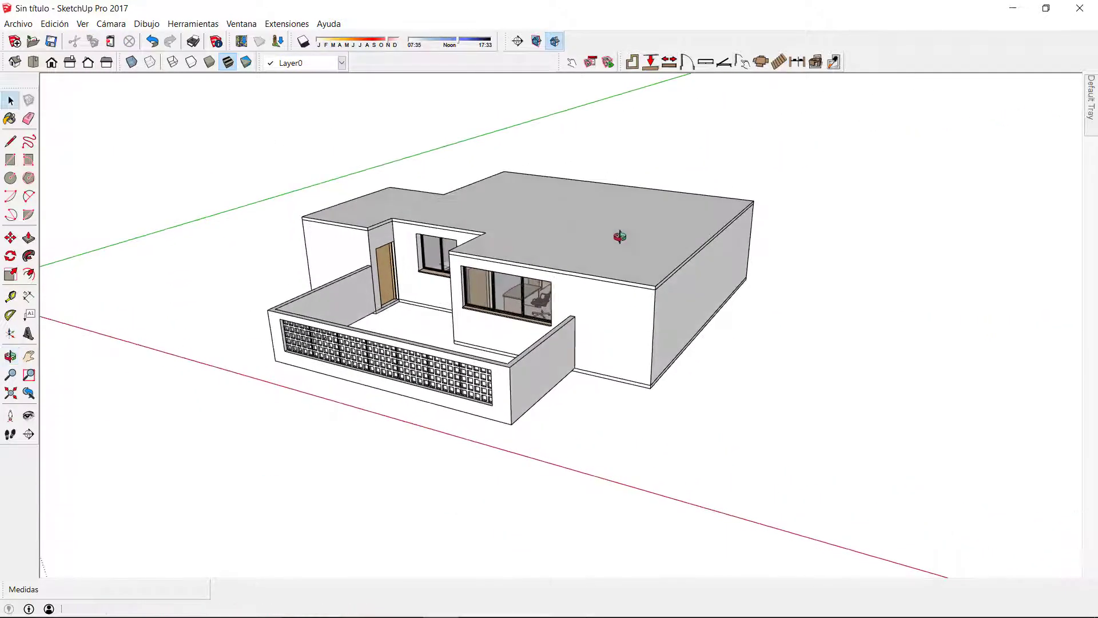
Add two layers in the Capas panel and rename them Top and Floor
left_click(620, 238)
mouse_move(1095, 115)
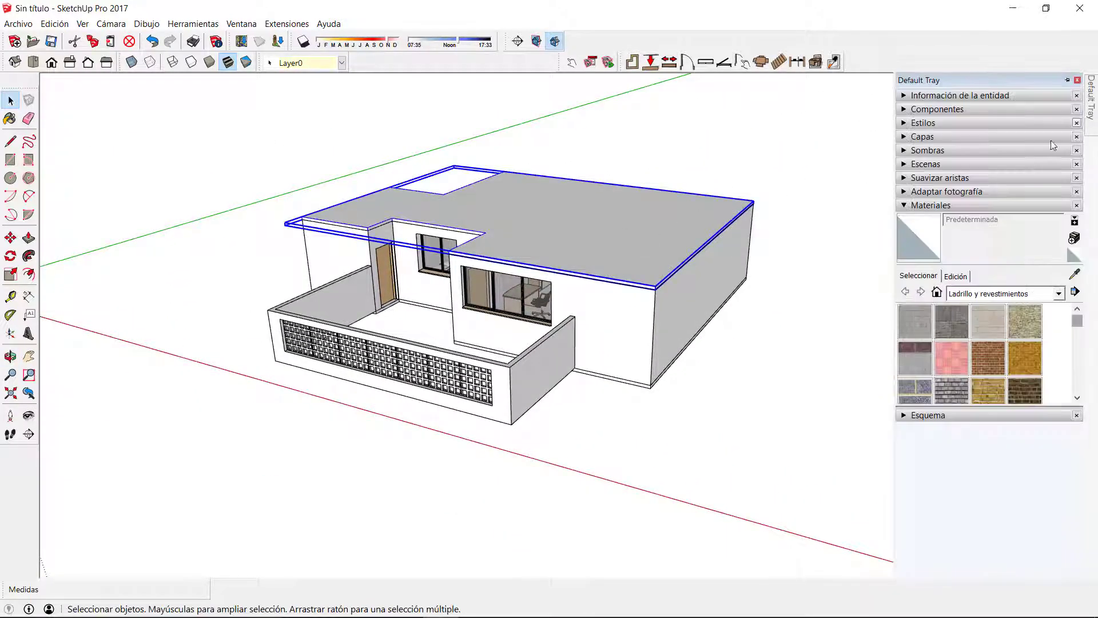
left_click(915, 205)
left_click(912, 138)
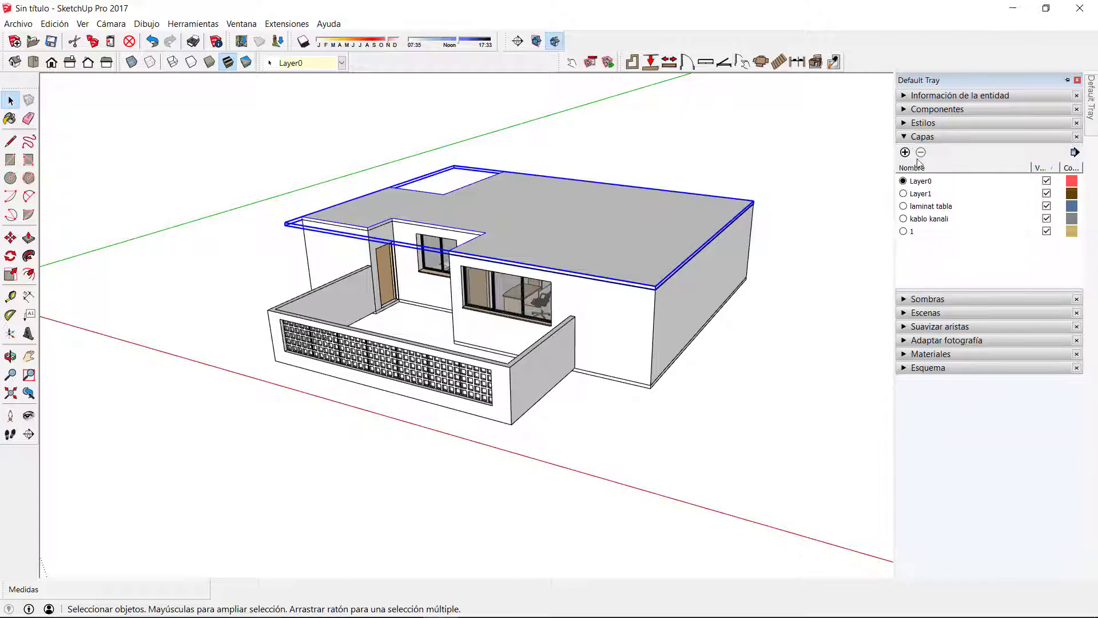
left_click(905, 152)
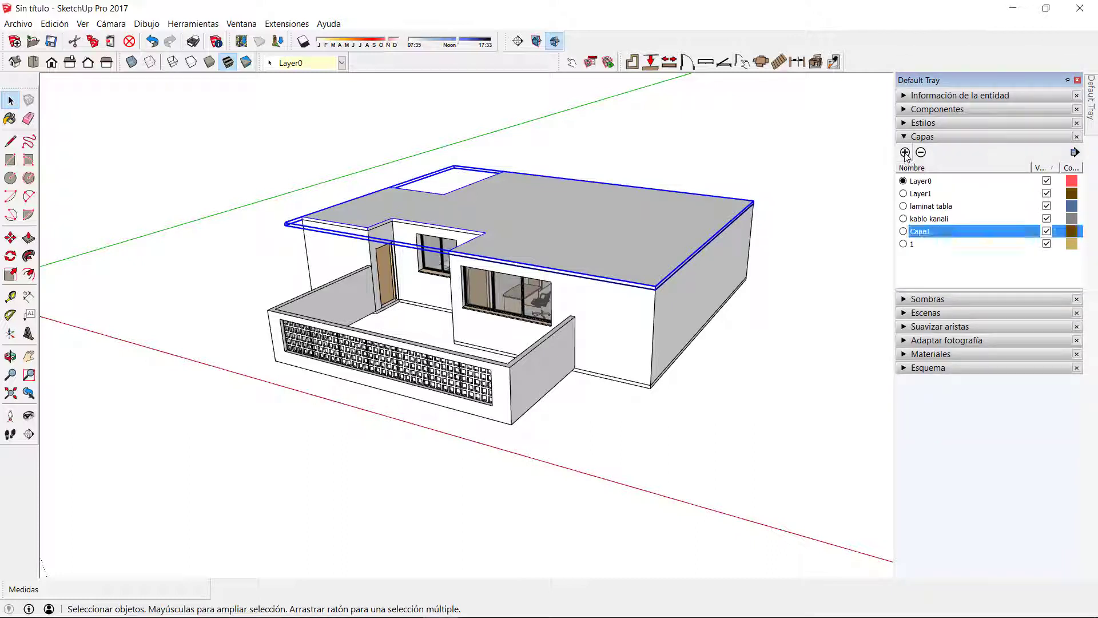
left_click(904, 152)
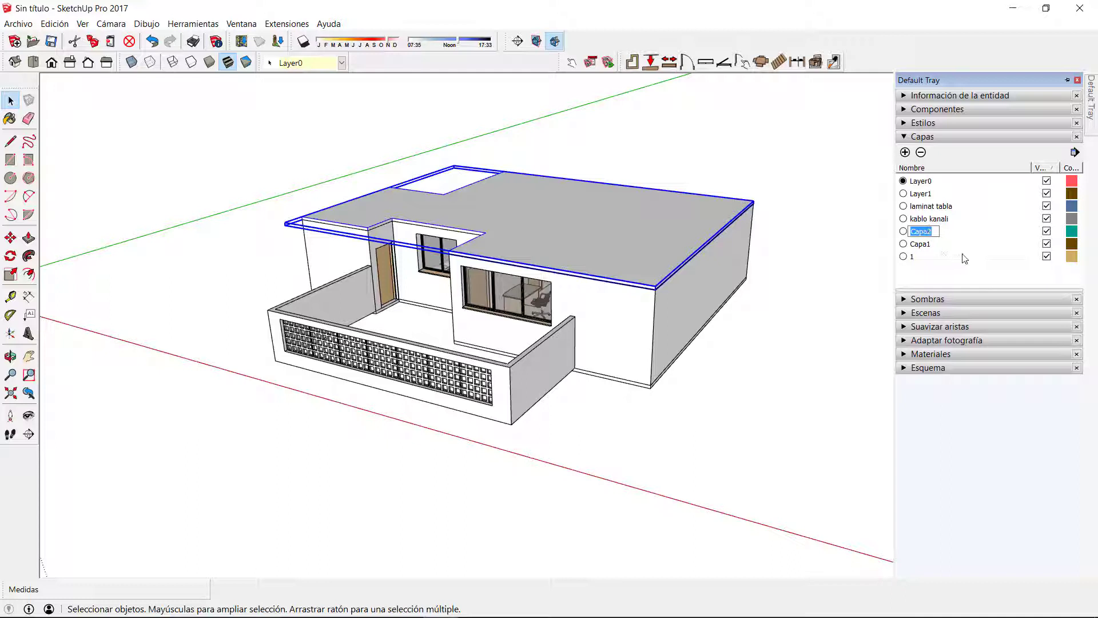
type("Top")
double_click(921, 244)
type("F")
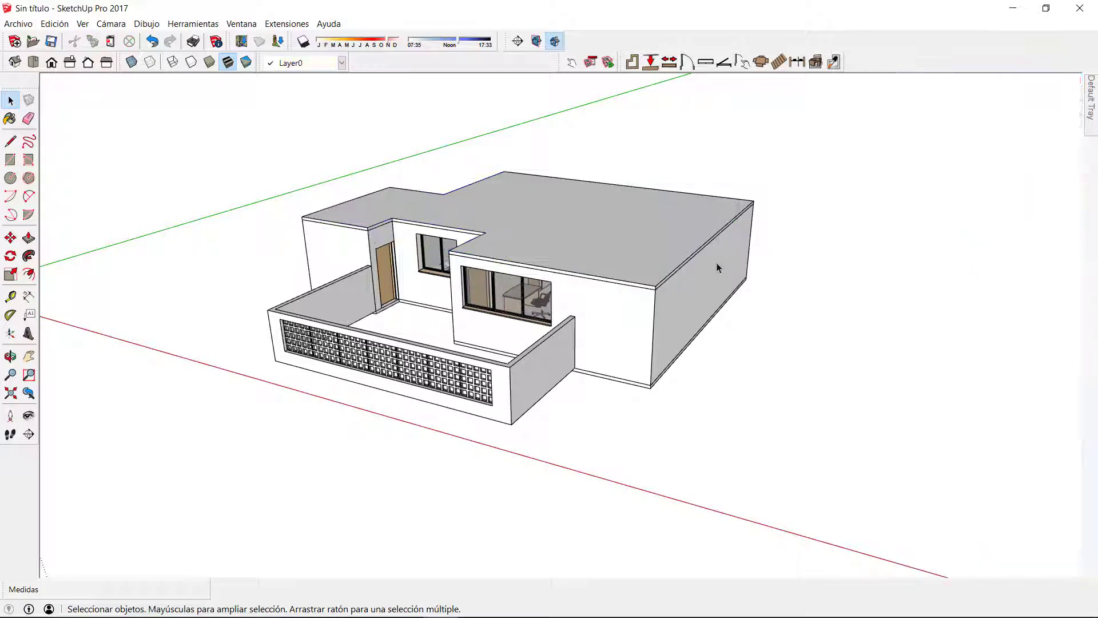
Assign the roof slab to the Top layer in Entity Info
right_click(526, 223)
left_click(572, 227)
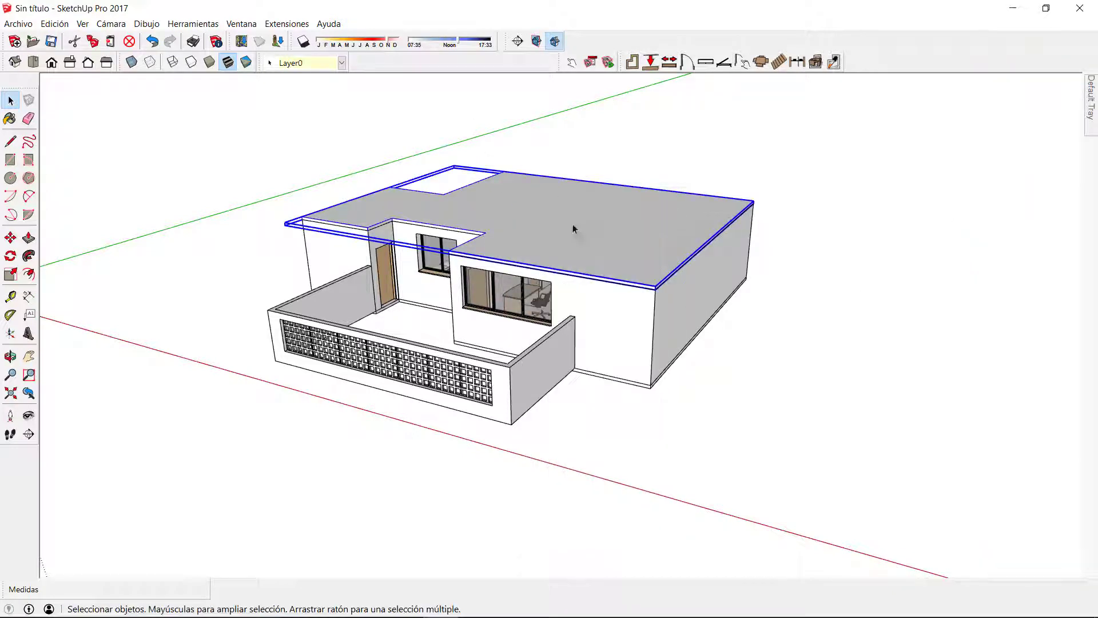
left_click(1011, 133)
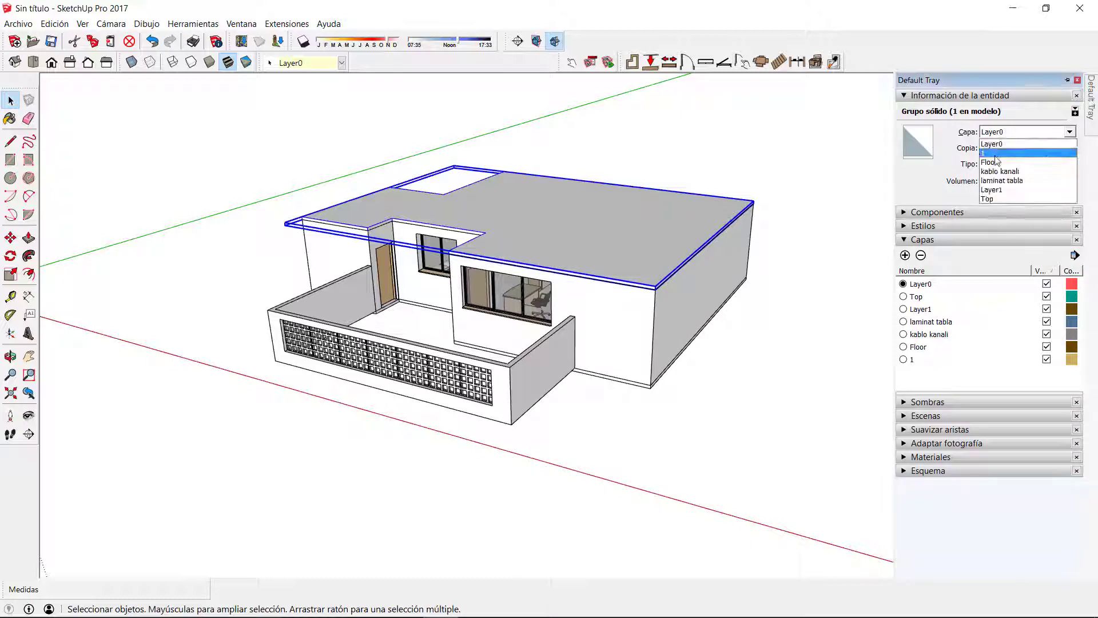
left_click(996, 200)
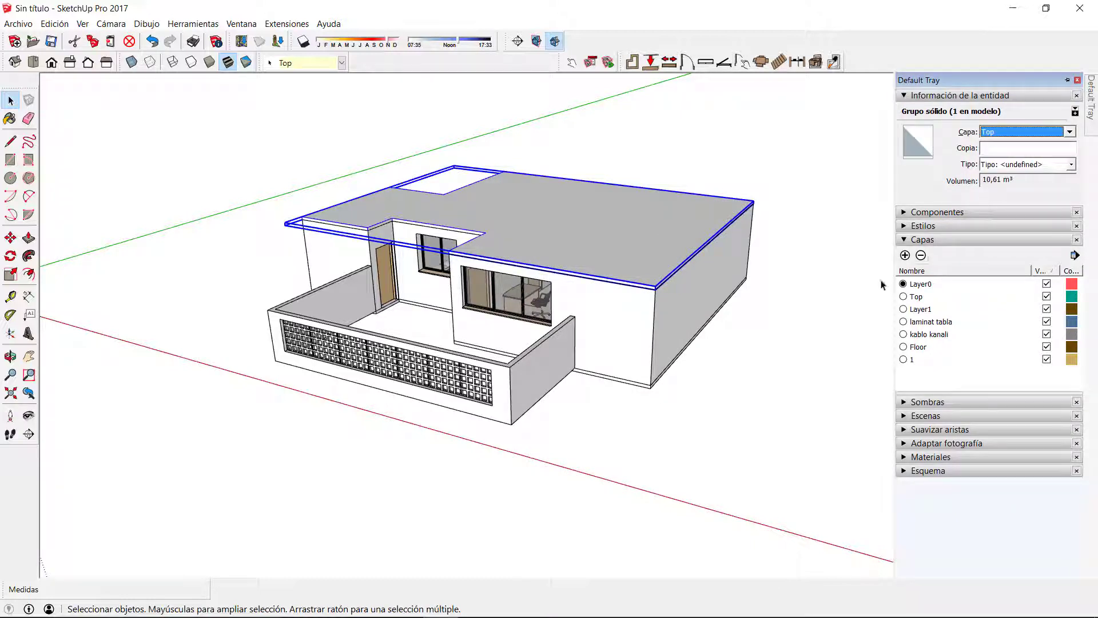
Assign the floor slab group to the Floor layer
left_click(646, 389)
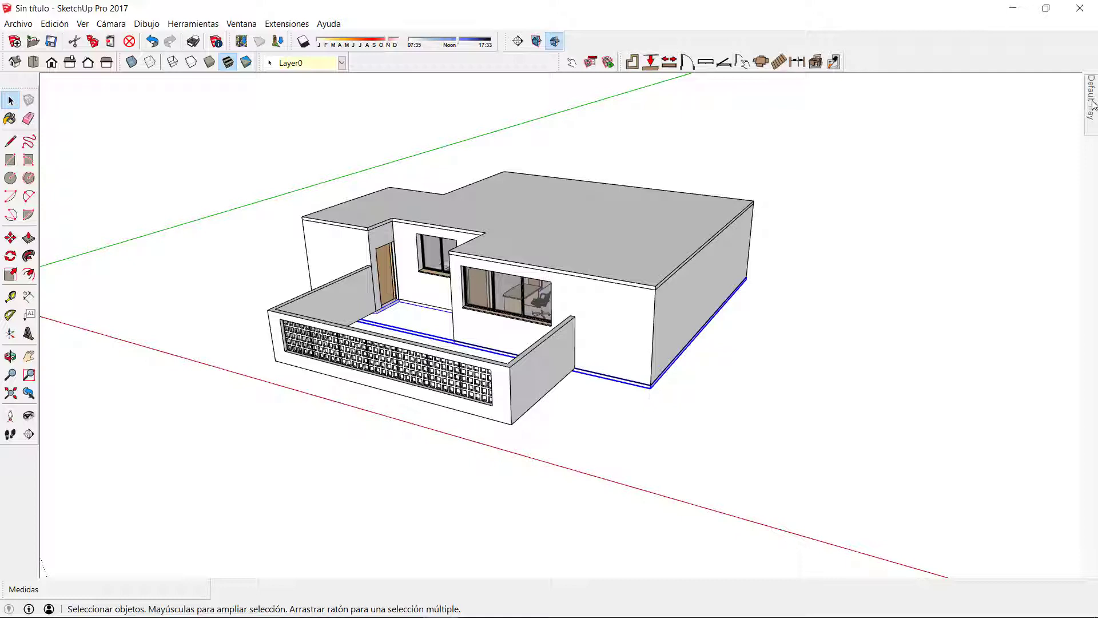
mouse_move(1092, 104)
left_click(1069, 131)
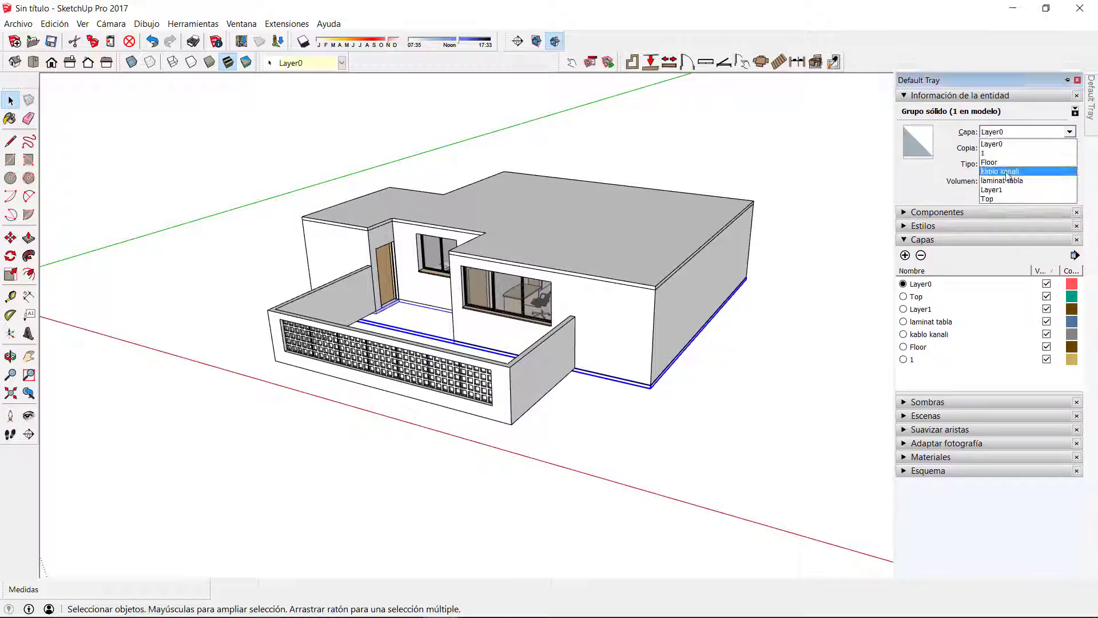
left_click(995, 191)
left_click(769, 347)
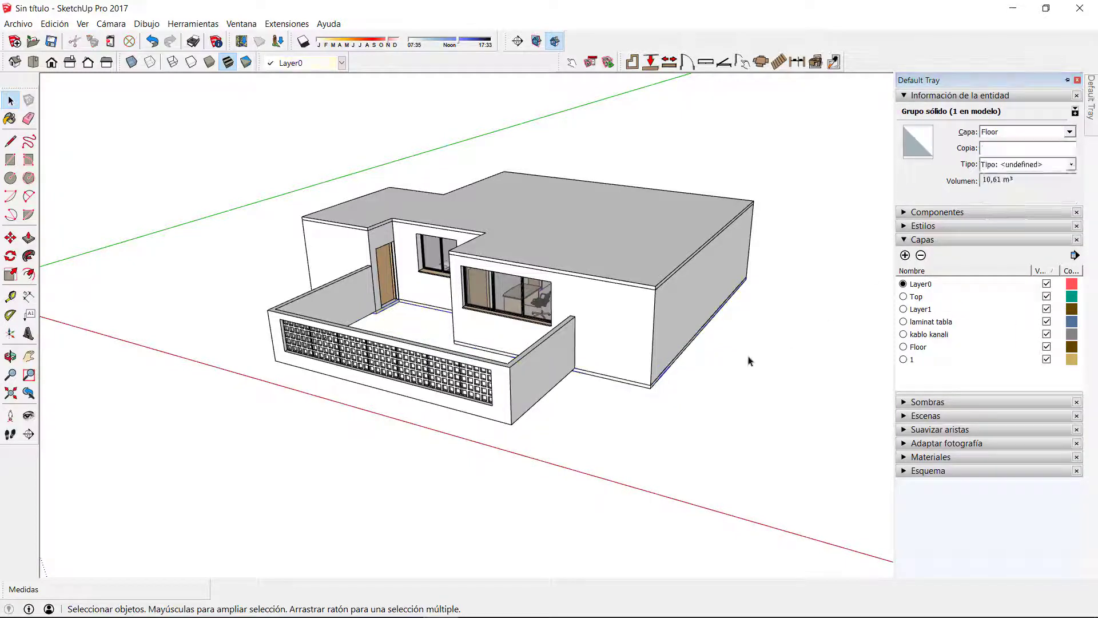
Hide the Top layer to reveal the furnished interior
mouse_move(1090, 127)
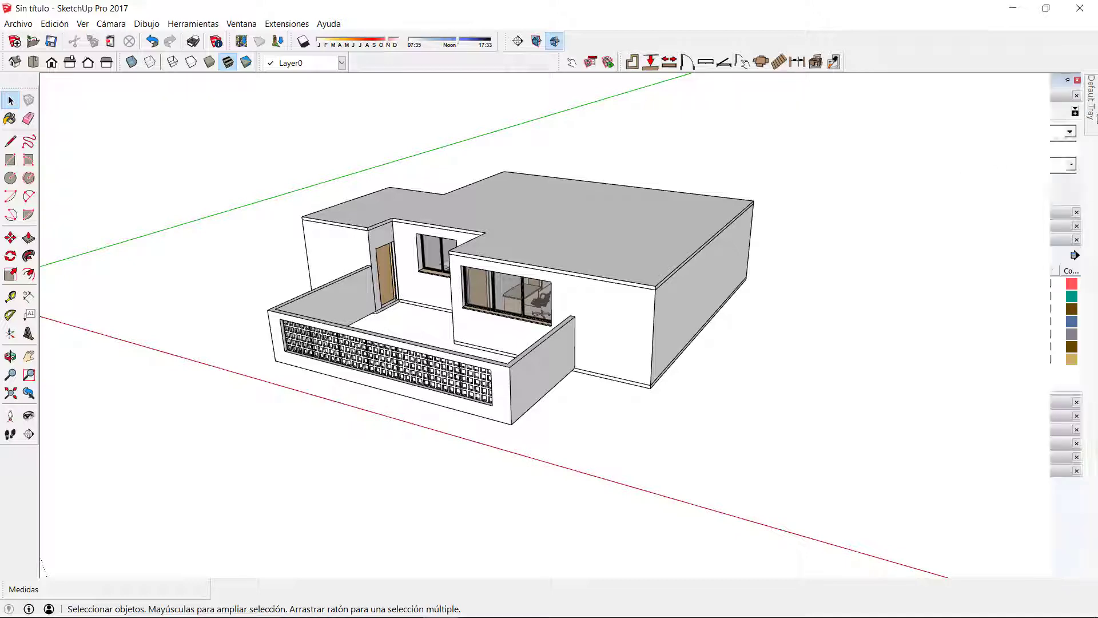
left_click(910, 96)
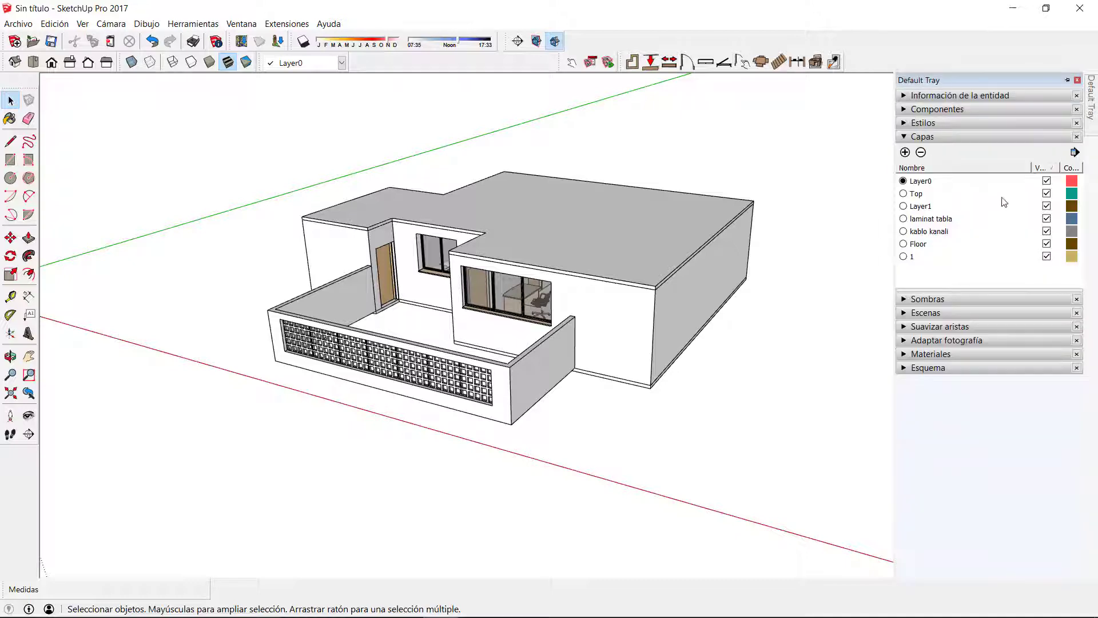
left_click(1046, 194)
From below the house, open the floor slab group with Editar grupo
mouse_move(728, 390)
middle_mouse_down()
mouse_move(715, 393)
mouse_move(719, 382)
middle_mouse_up()
middle_click_drag(515, 413, 472, 324)
scroll(472, 325, "up", 8)
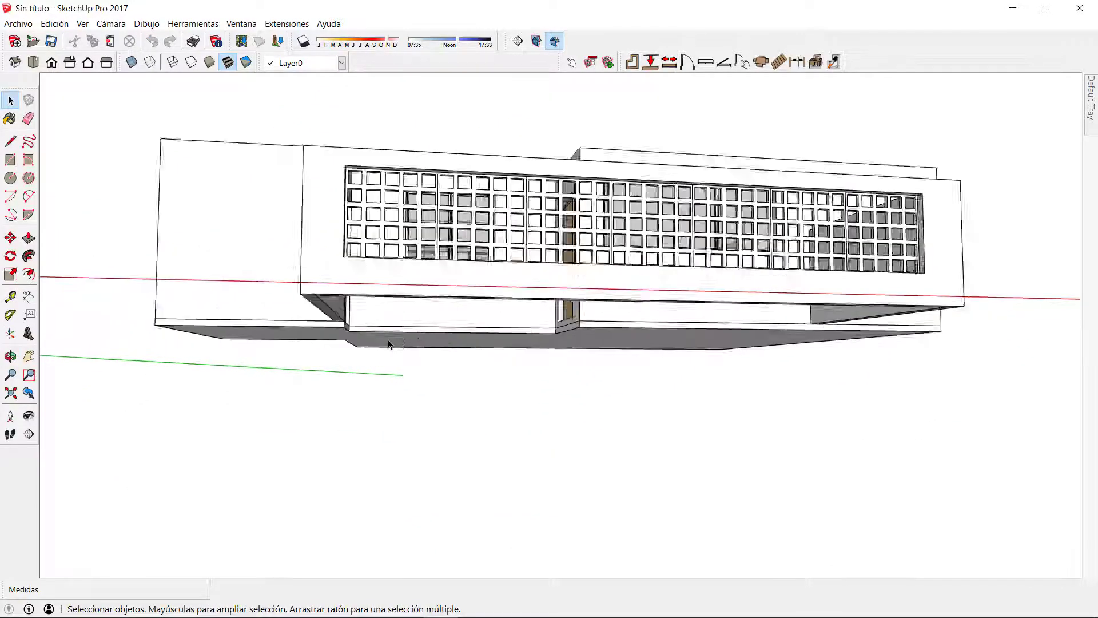
left_click(295, 317)
right_click(295, 318)
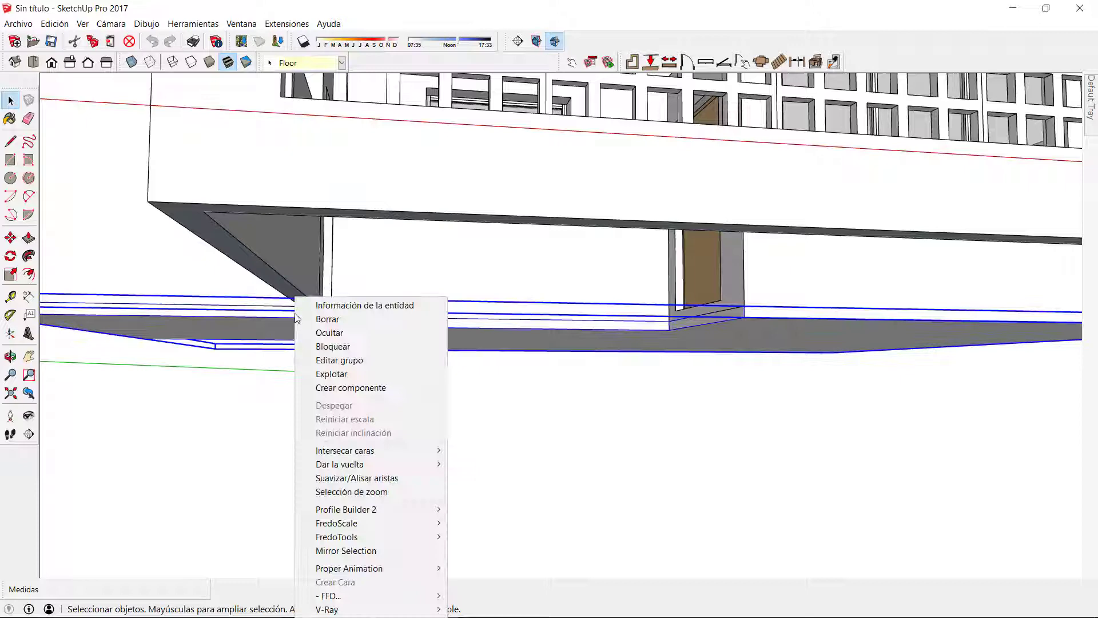
left_click(333, 358)
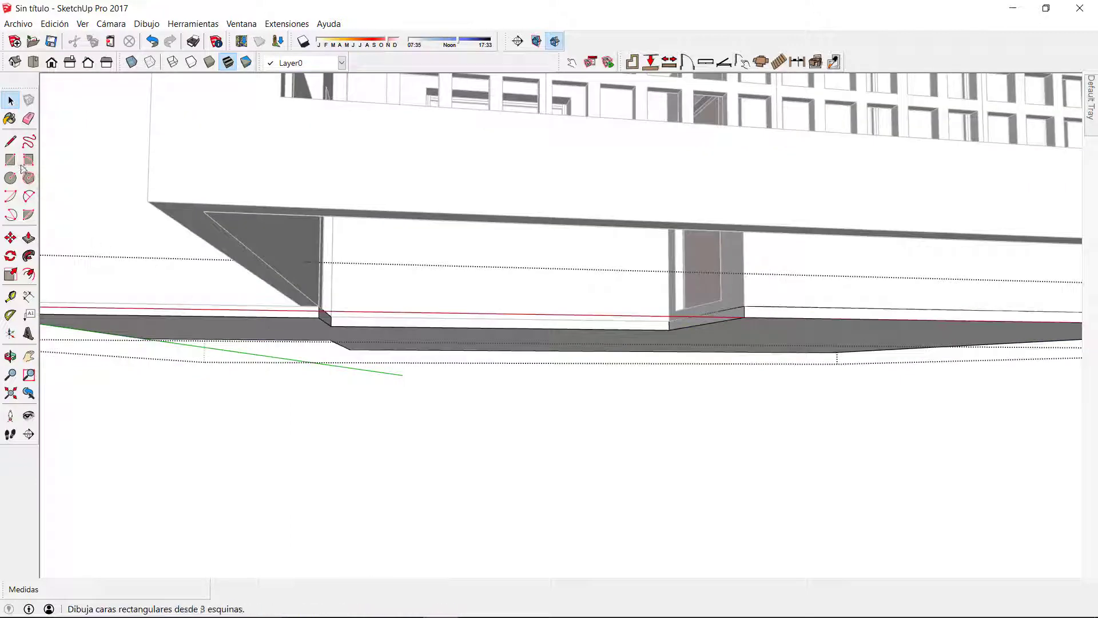
Draw a 0,10 m vertical edge at the slab corner
left_click(10, 141)
scroll(269, 263, "up", 3)
left_click(309, 314)
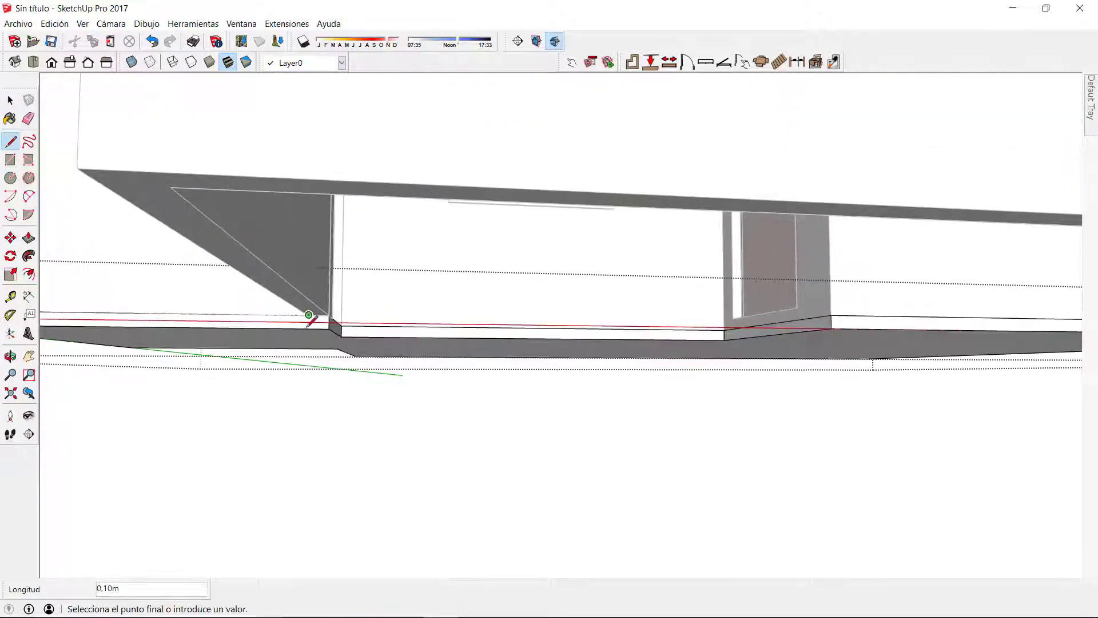
left_click(309, 327)
key("space")
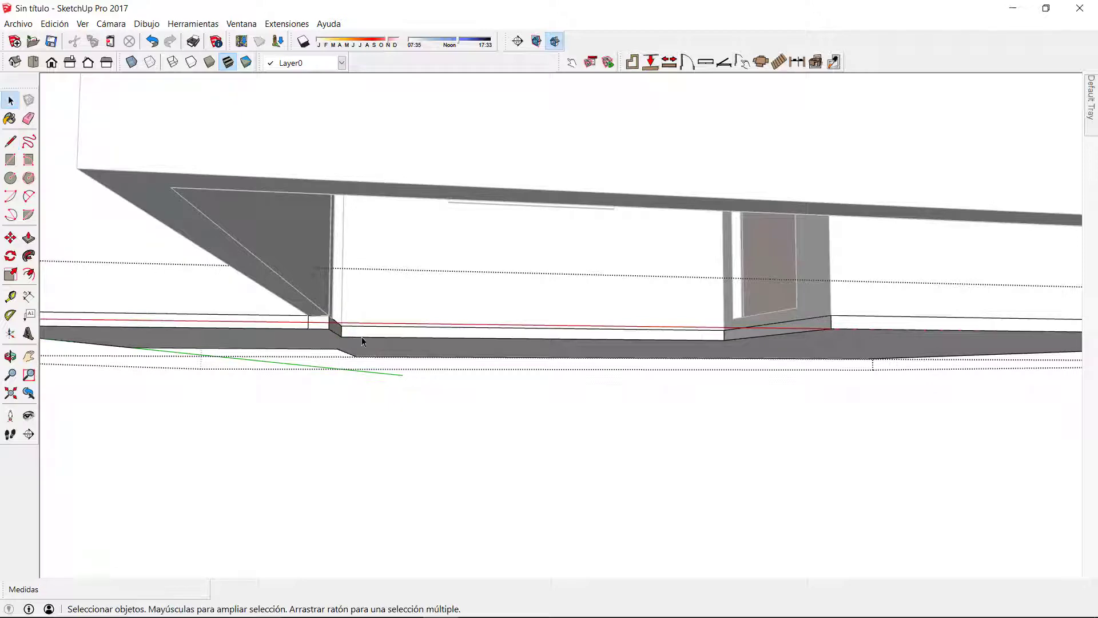
Push the thin slab face up 2,03m with Push/Pull
middle_click_drag(343, 270, 238, 225)
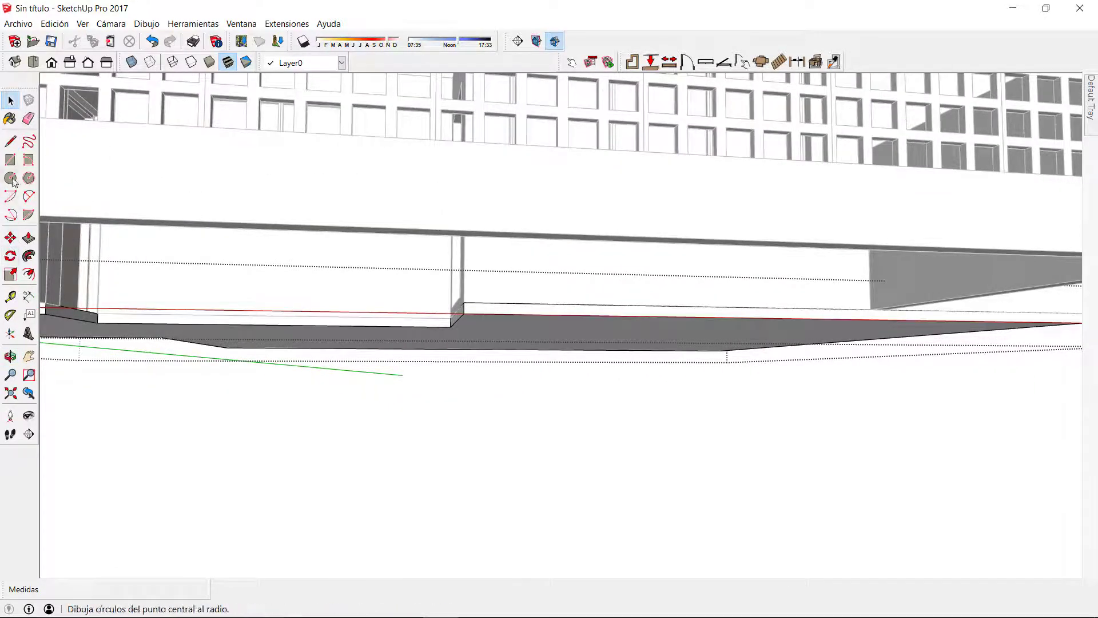
left_click(10, 141)
middle_click_drag(766, 280, 470, 311)
left_click(683, 292)
key("Escape")
key("space")
left_click(424, 337)
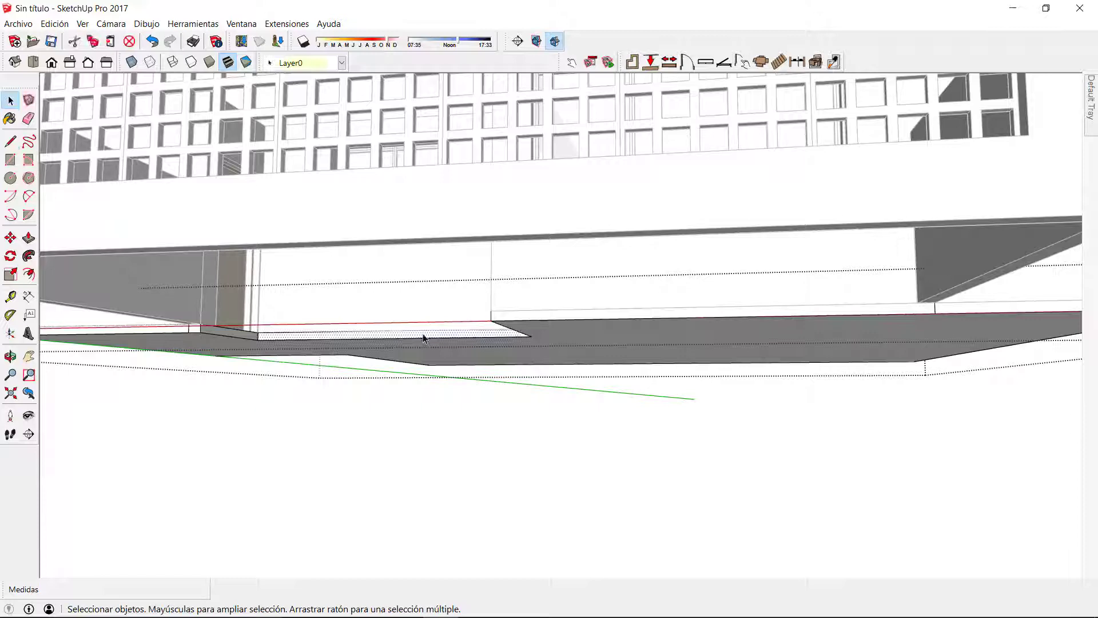
key("p")
left_click_drag(423, 337, 506, 318)
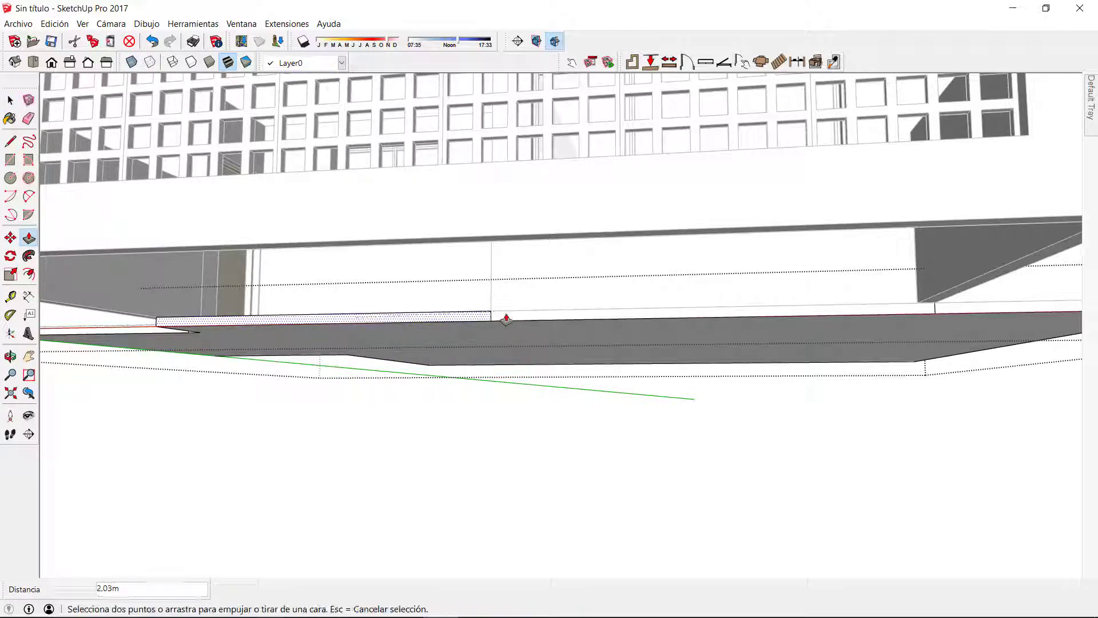
Pull the slab's front face out 3,57m under the terrace
key("e")
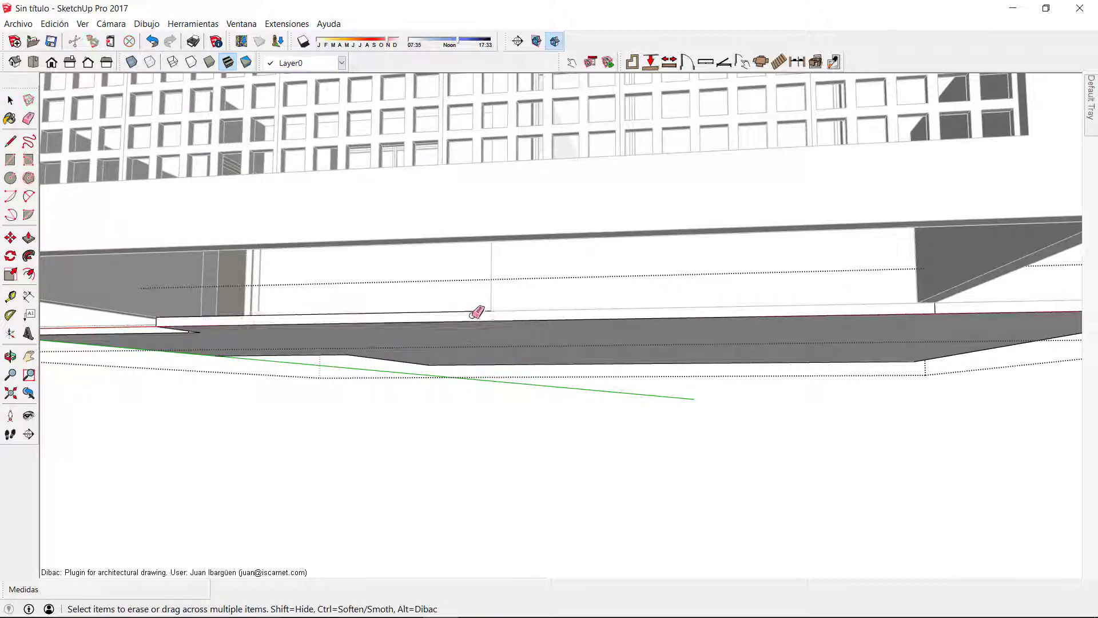
middle_click_drag(184, 314, 263, 326)
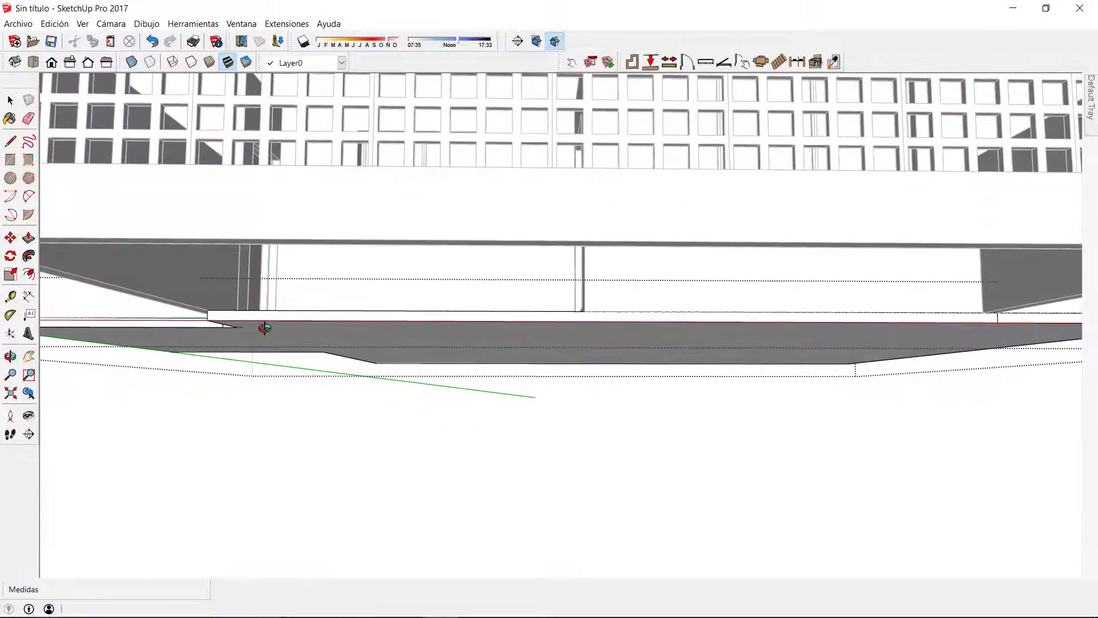
left_click(29, 237)
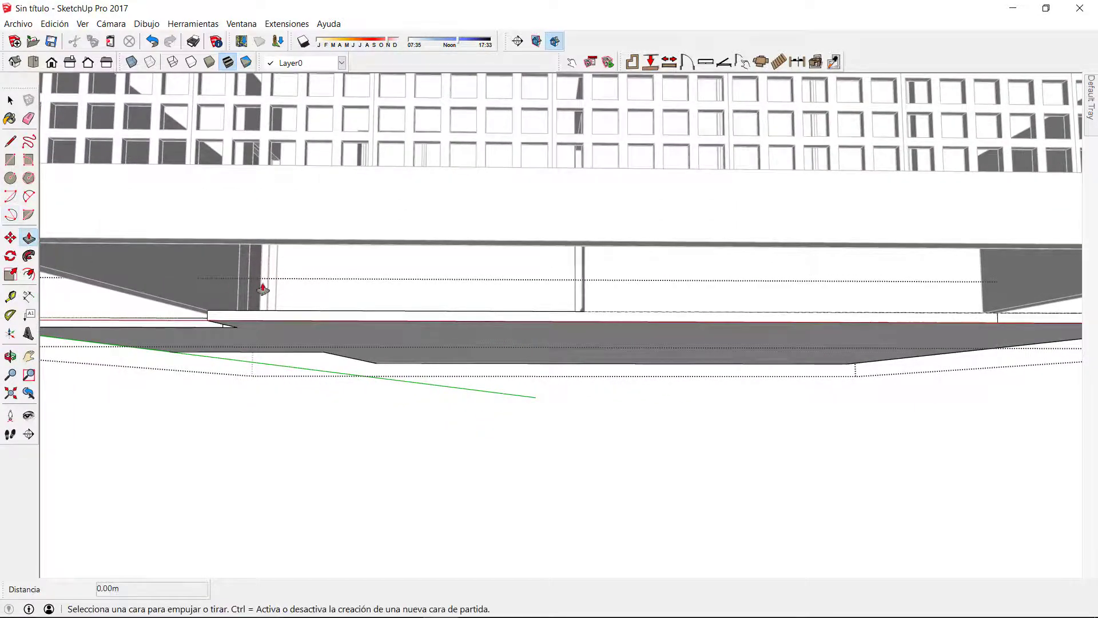
left_click(271, 319)
scroll(343, 263, "up", 2)
left_click(380, 242)
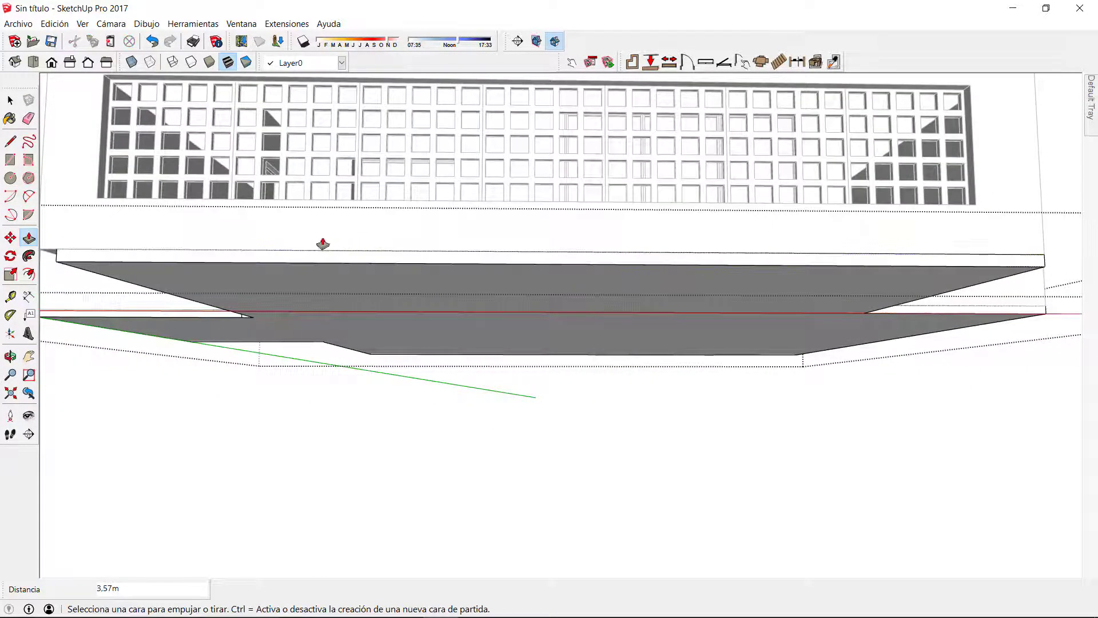
Pull the left-side slab face 0,15m, then orbit back to a house overview
middle_click_drag(276, 237, 354, 258)
left_click(307, 263)
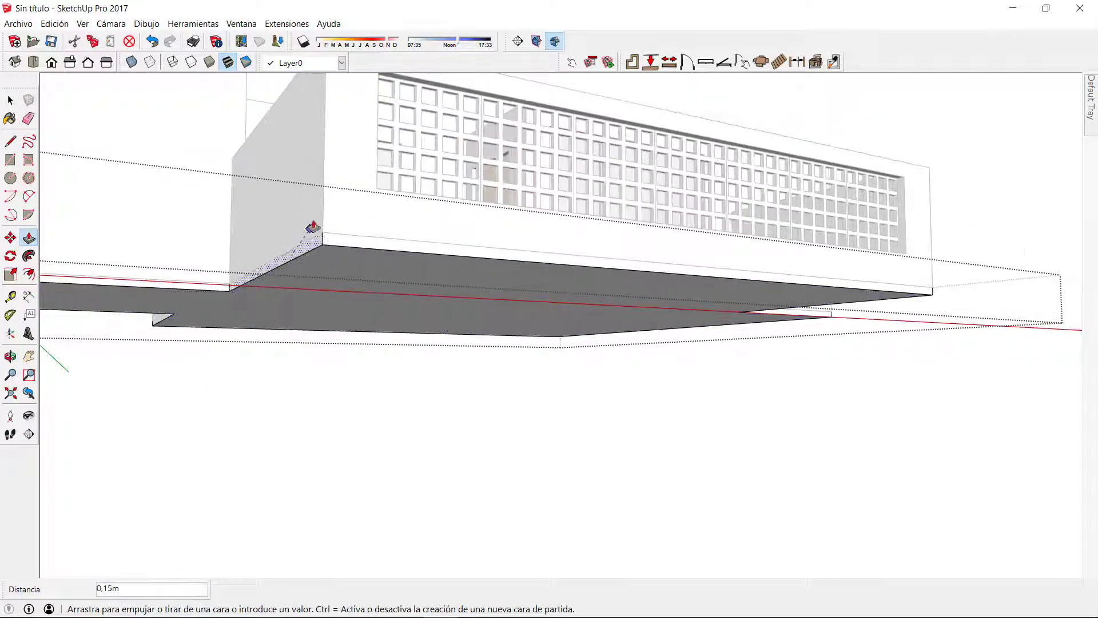
left_click(358, 215)
middle_click_drag(358, 216, 359, 301)
key("space")
scroll(362, 400, "down", 6)
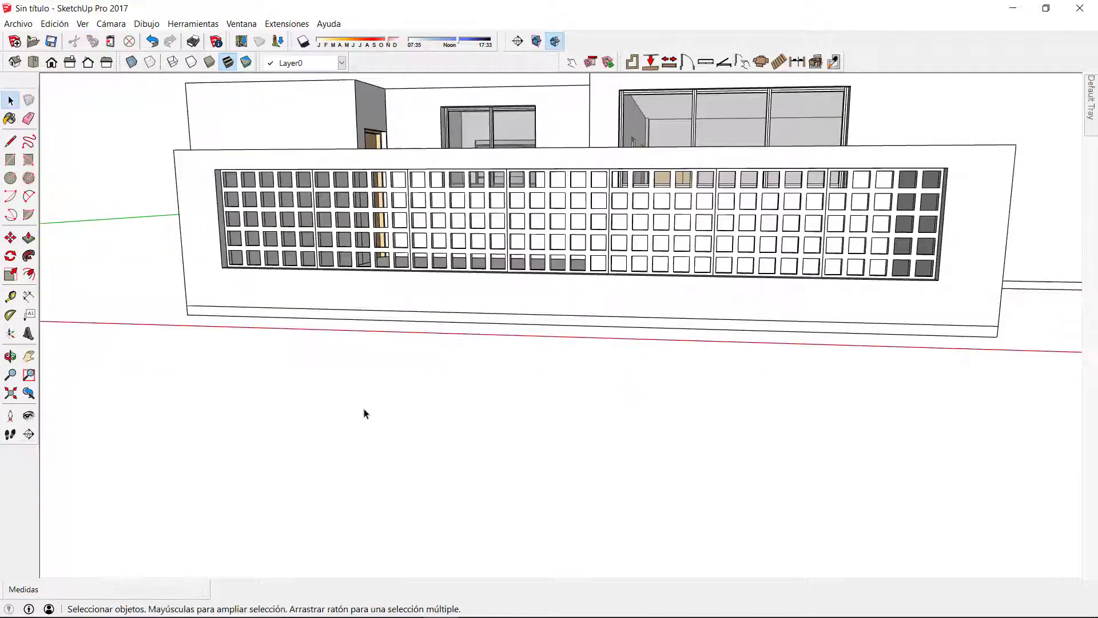
middle_click_drag(607, 406, 554, 478)
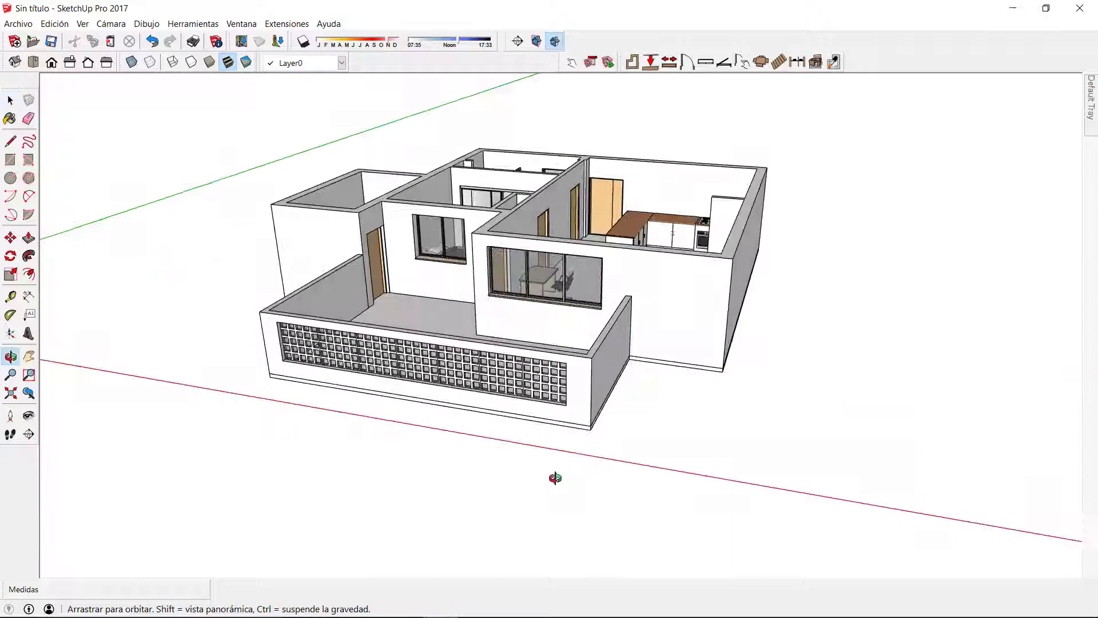